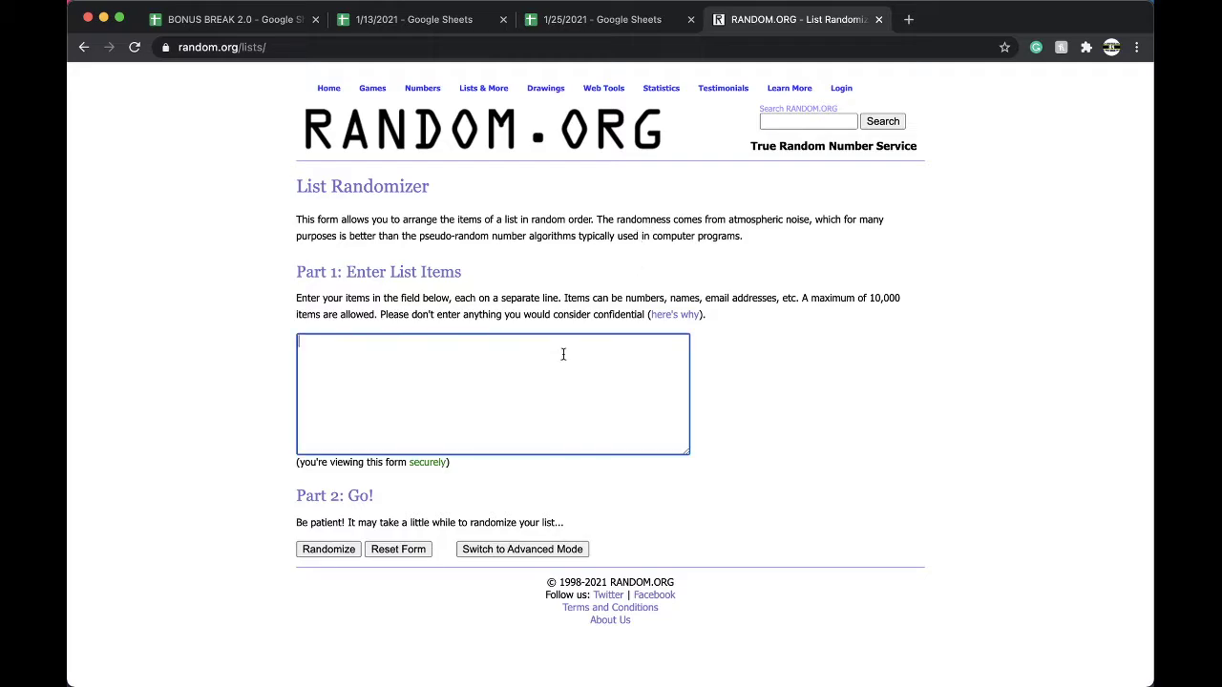
# Step: Randomize the entered number list five times in the List Randomizer
pyautogui.click(329, 548)
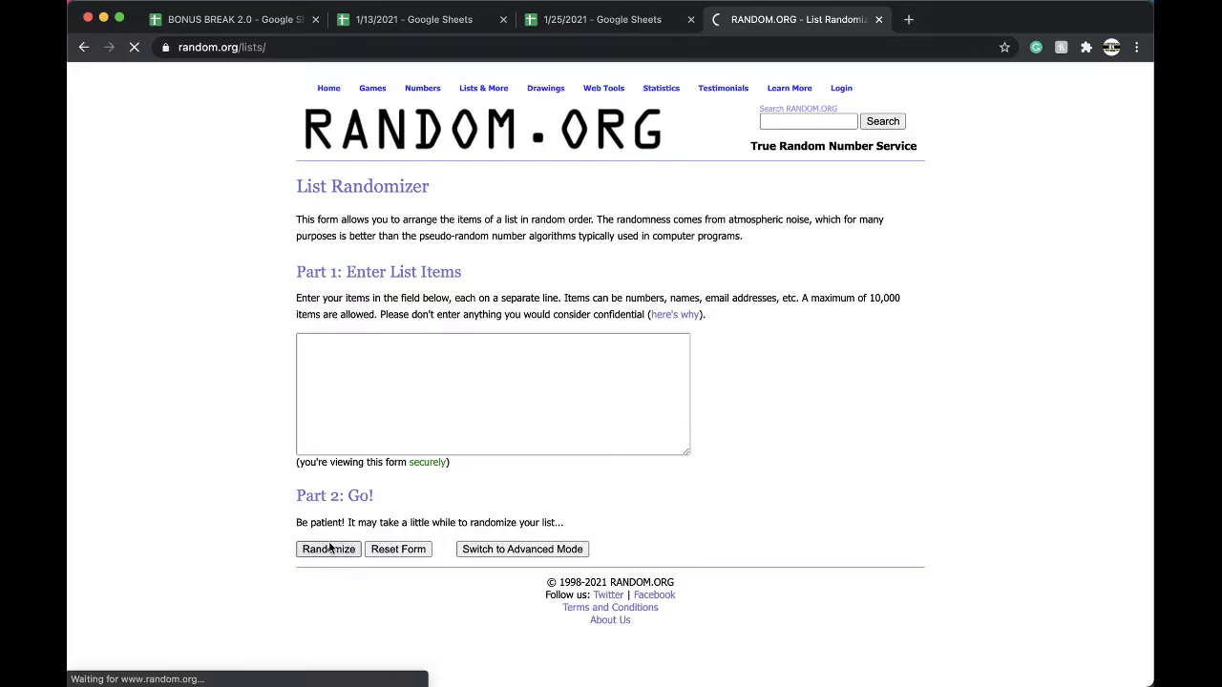
pyautogui.click(303, 590)
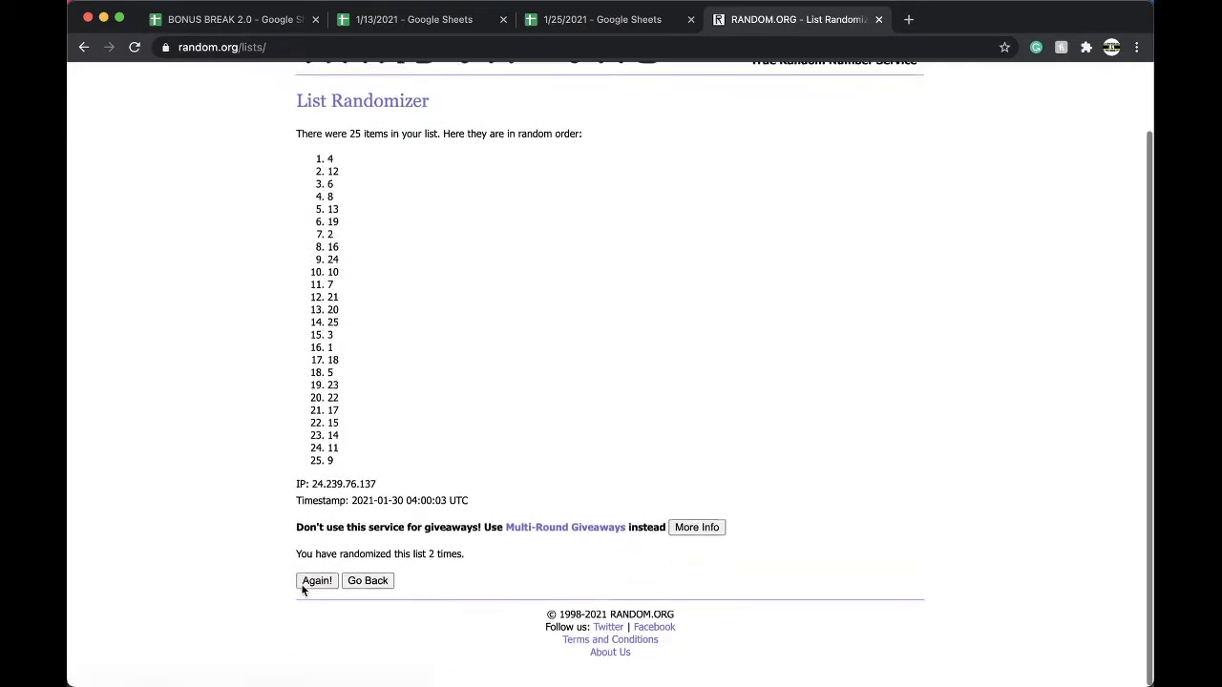
pyautogui.click(303, 588)
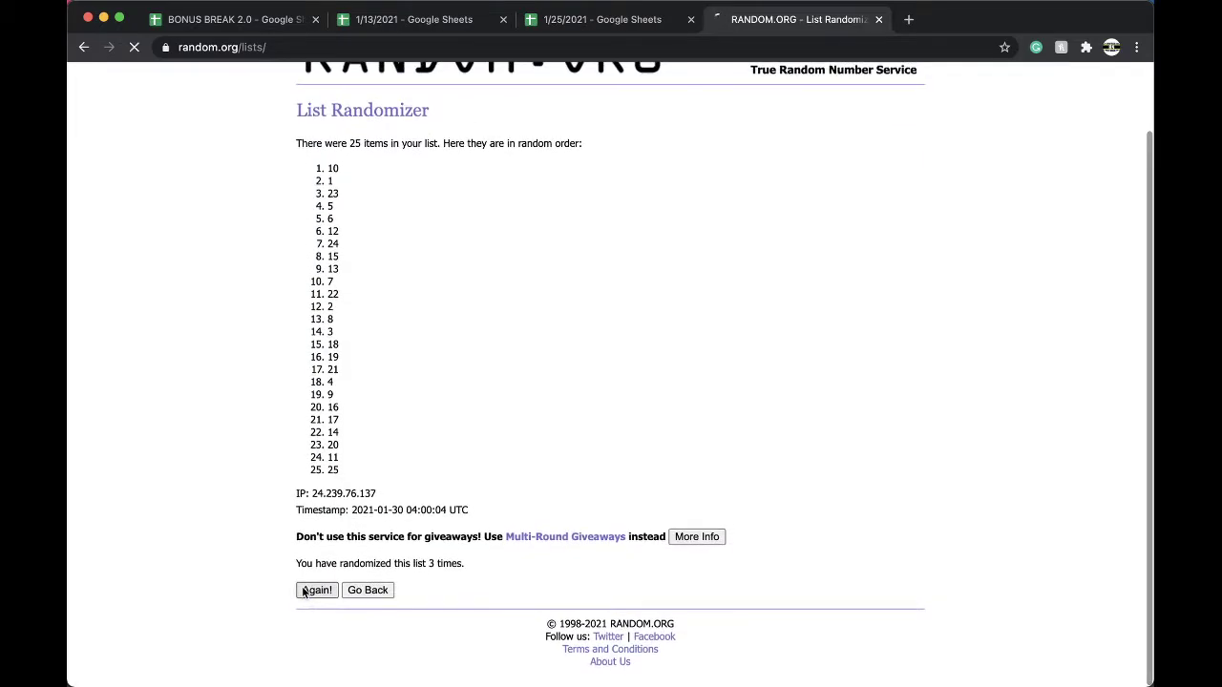
pyautogui.click(303, 589)
pyautogui.click(304, 591)
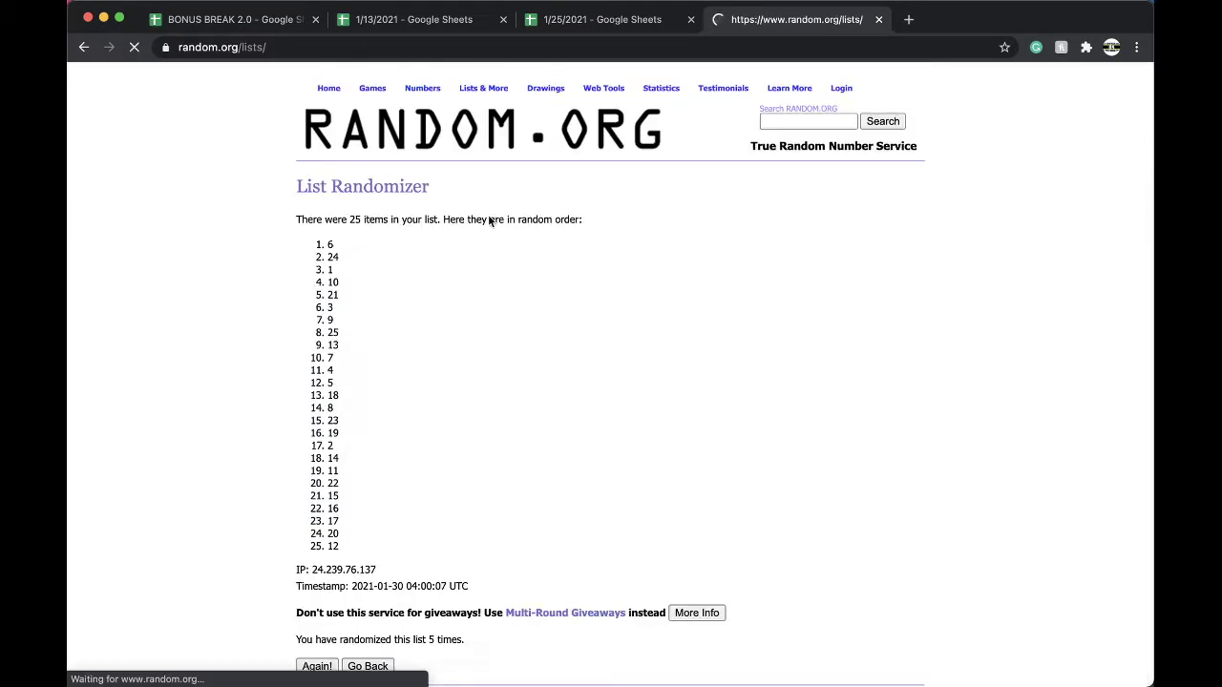
# Step: Switch to the 1/25/2021 spreadsheet and fill the cell for number 6 in column D with green
pyautogui.click(647, 21)
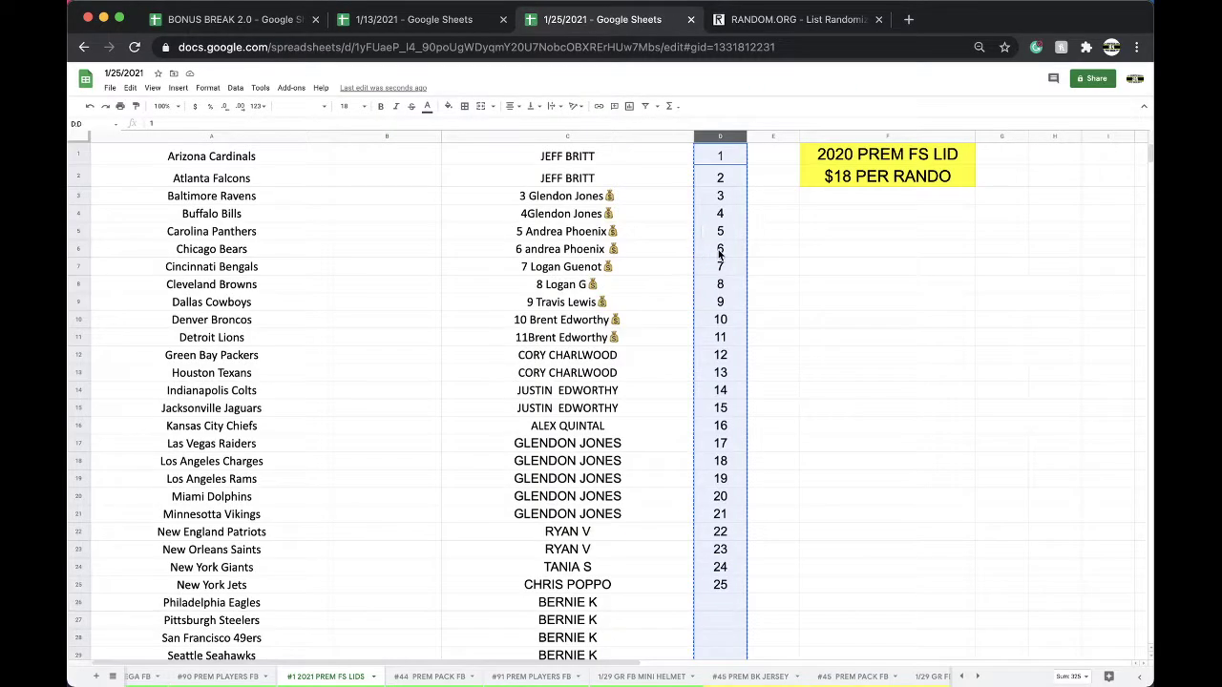
pyautogui.click(718, 249)
pyautogui.click(447, 106)
pyautogui.click(498, 153)
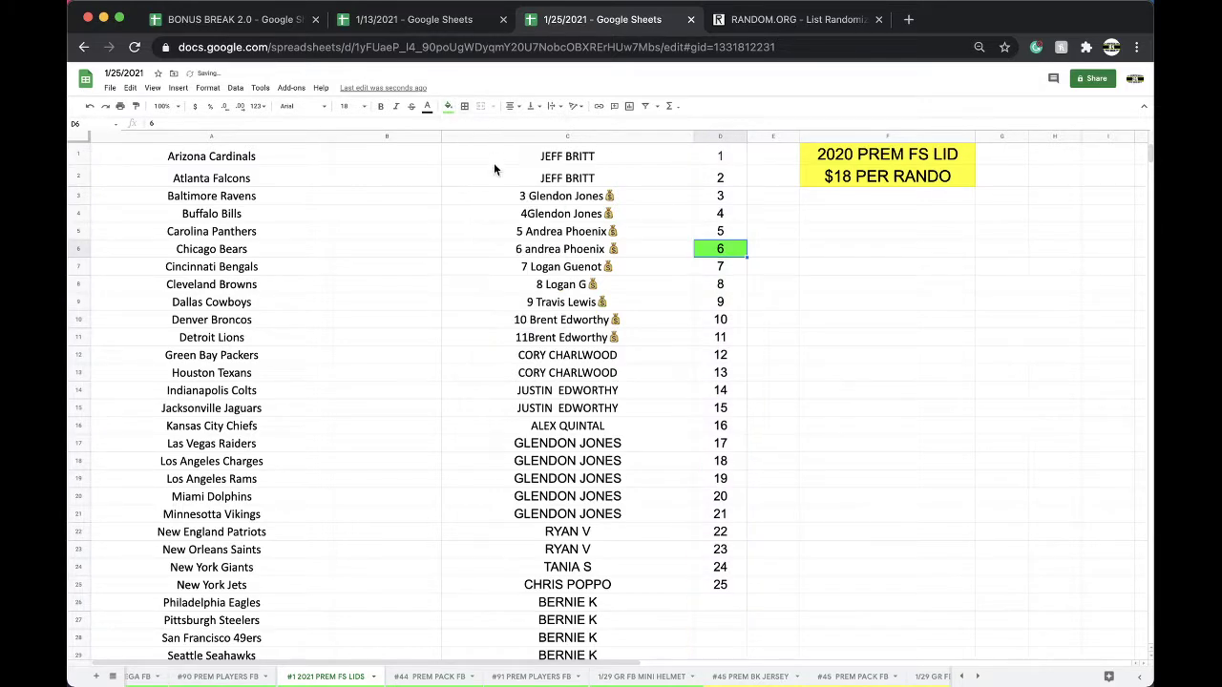
# Step: Duplicate the #1 2021 PREM FS LIDS sheet and name the copy "#2 2021 PREM FS LIDS"
pyautogui.rightClick(325, 678)
pyautogui.click(301, 512)
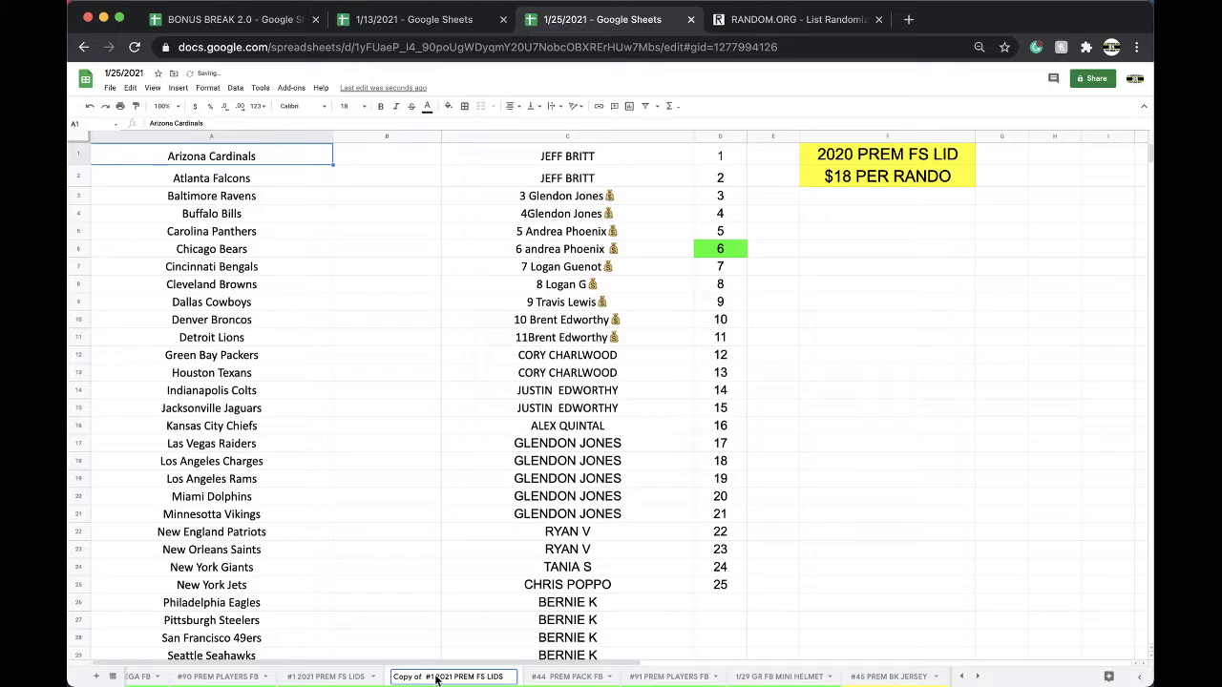
pyautogui.moveTo(440, 678); pyautogui.dragTo(394, 678)
pyautogui.write('#2')
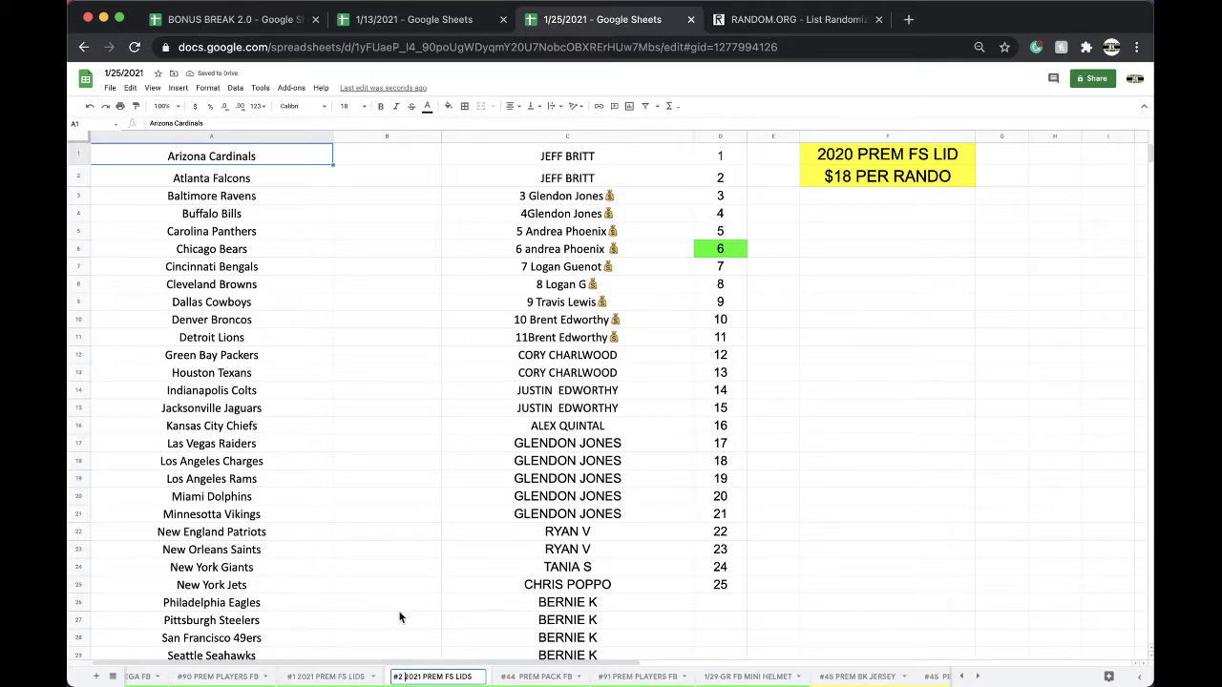
pyautogui.moveTo(404, 607); pyautogui.dragTo(409, 619)
# Step: Set the tab color of the #2 2021 PREM FS LIDS sheet to yellow
pyautogui.rightClick(418, 677)
pyautogui.moveTo(432, 562)
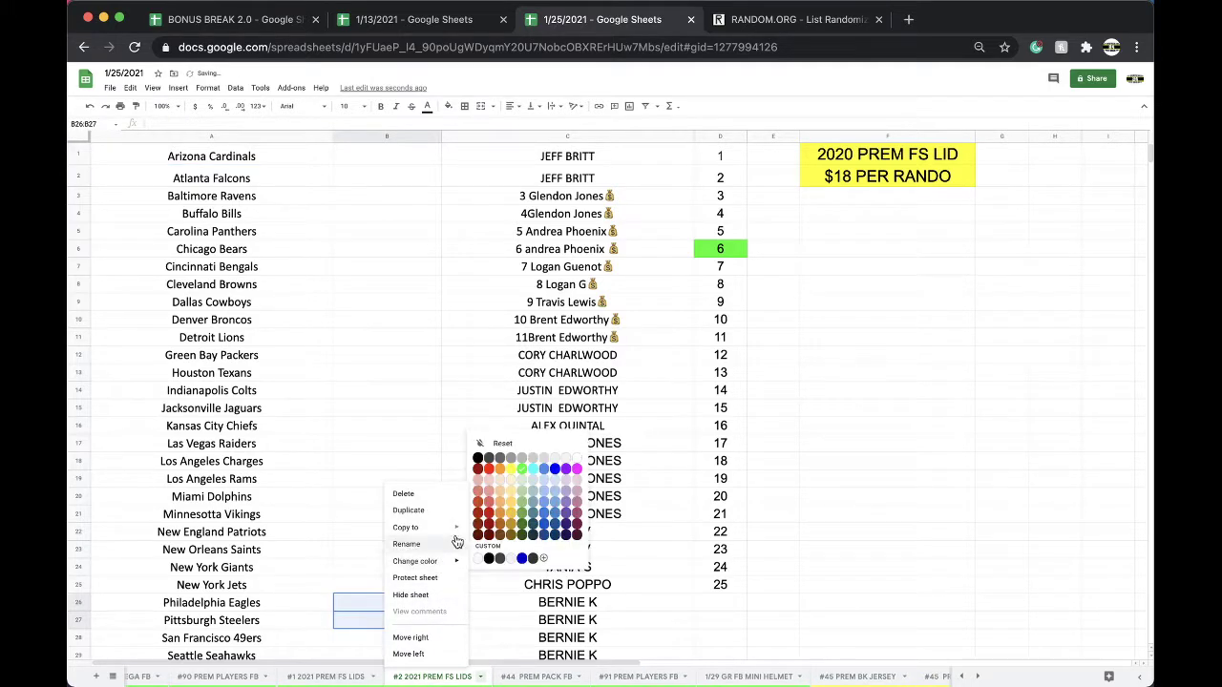
pyautogui.click(512, 474)
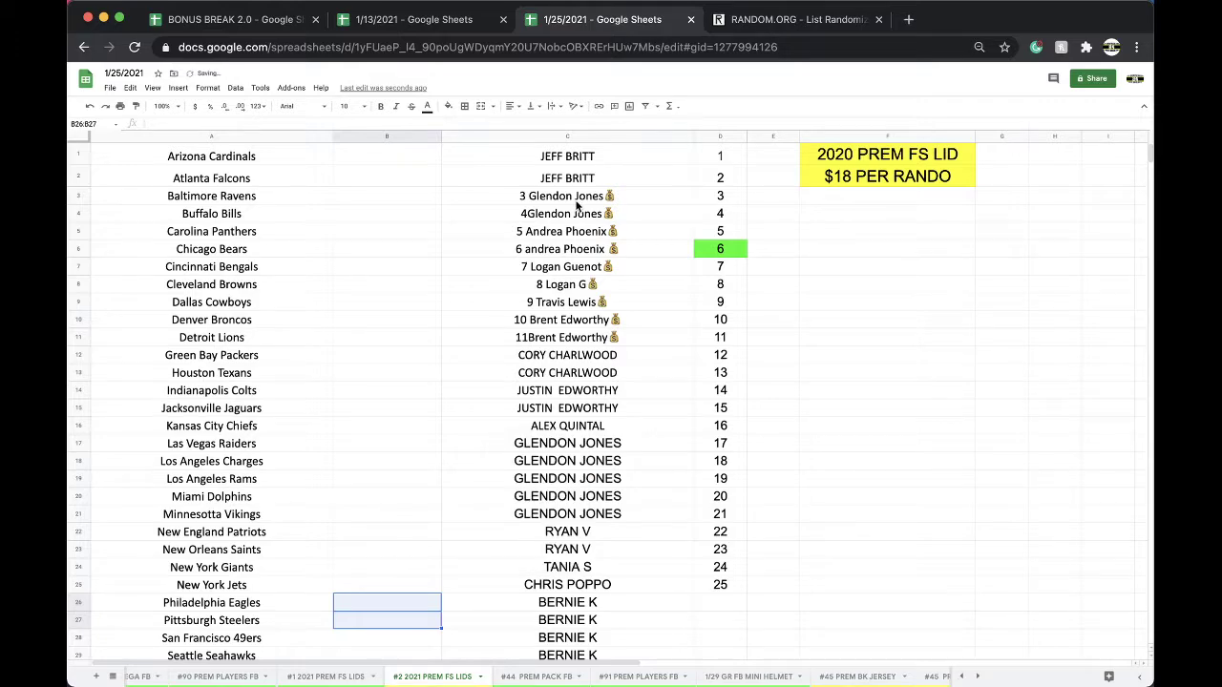
# Step: Clear the participant names in column C and remove 6 from column D by moving 7 through 25 up one row
pyautogui.click(560, 135)
pyautogui.press('Delete')
pyautogui.moveTo(711, 266); pyautogui.dragTo(735, 578)
pyautogui.hotkey('ctrl', 'c')
pyautogui.press('Delete')
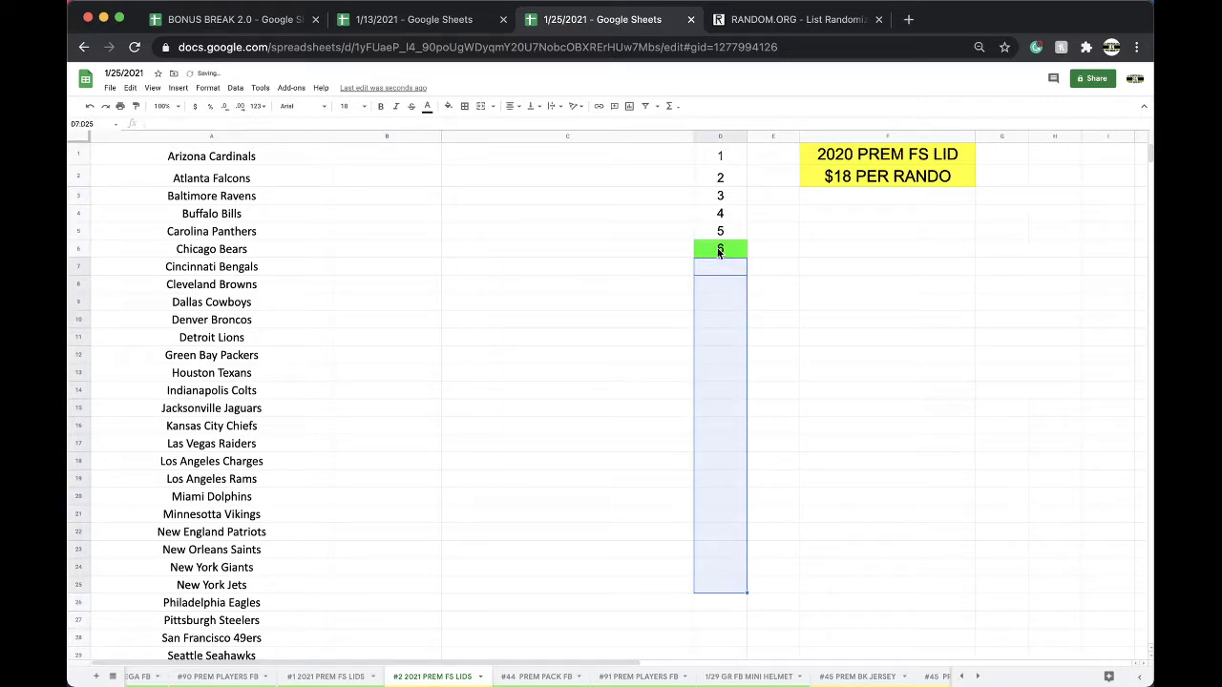
pyautogui.click(720, 249)
pyautogui.hotkey('ctrl', 'v')
# Step: Move the #2 2021 PREM FS LIDS sheet past #45 PREM PACK FB and return to the #1 2021 PREM FS LIDS sheet
pyautogui.moveTo(286, 678); pyautogui.dragTo(642, 683)
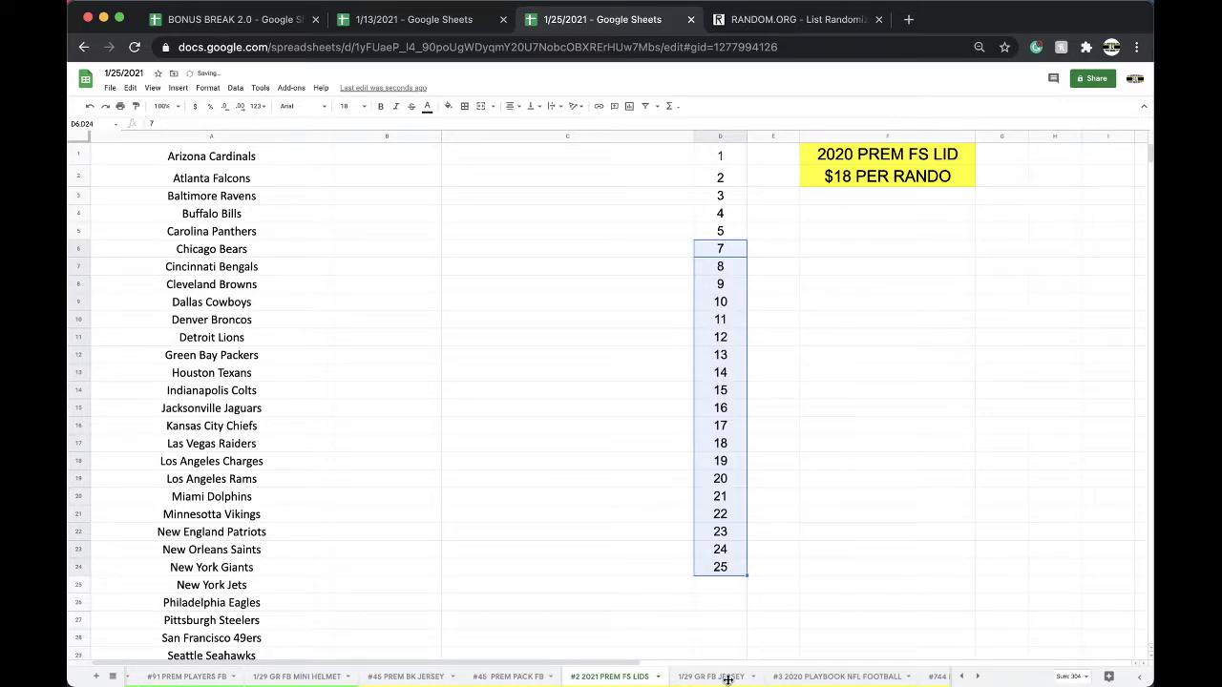
pyautogui.click(962, 676)
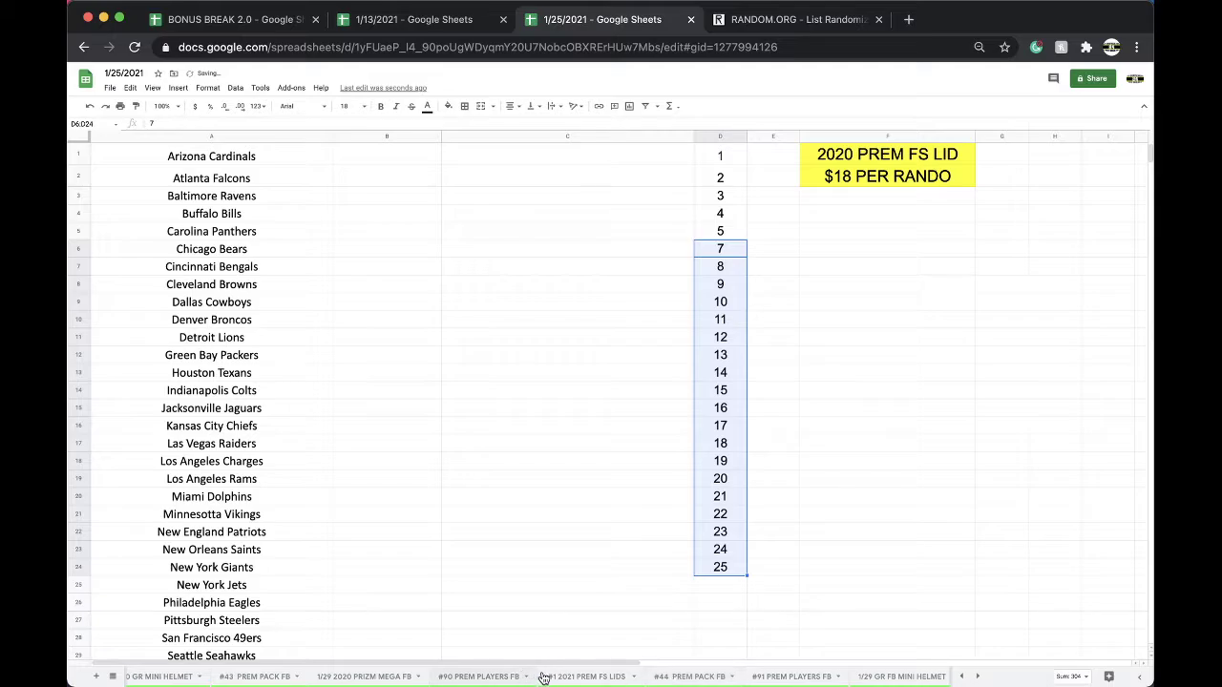
pyautogui.click(573, 676)
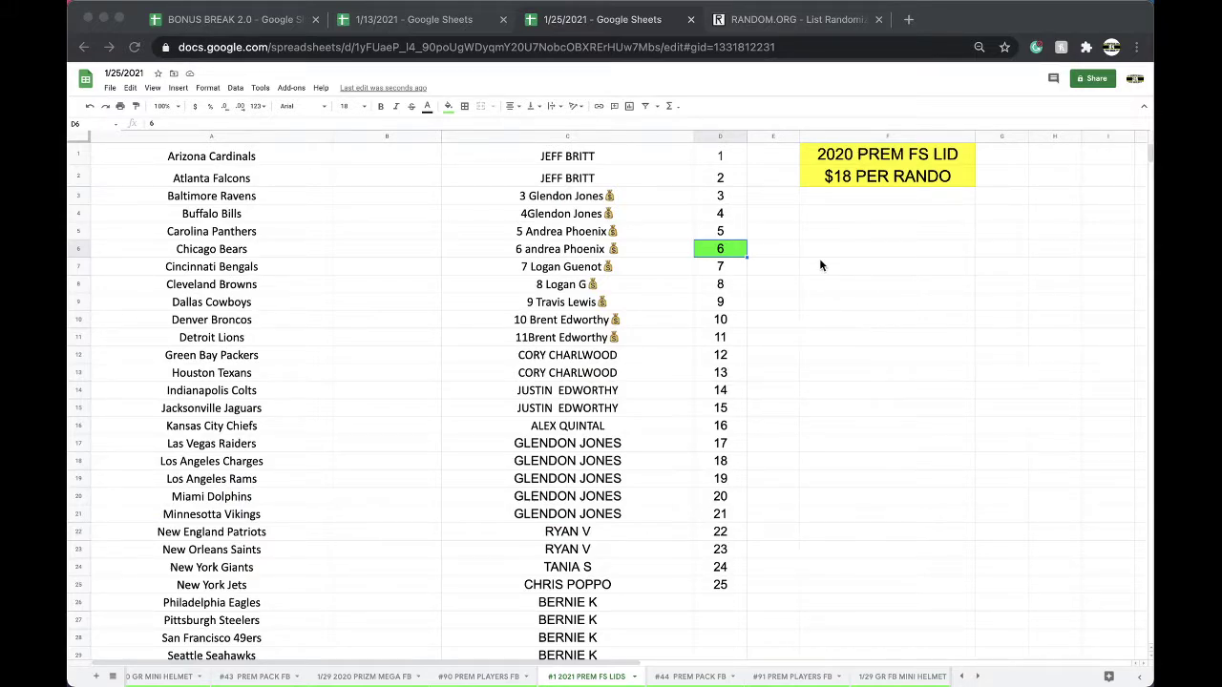
# Step: Review the participant names in column C down to the last team row
pyautogui.scroll(-1, 616, 272)
pyautogui.click(620, 279)
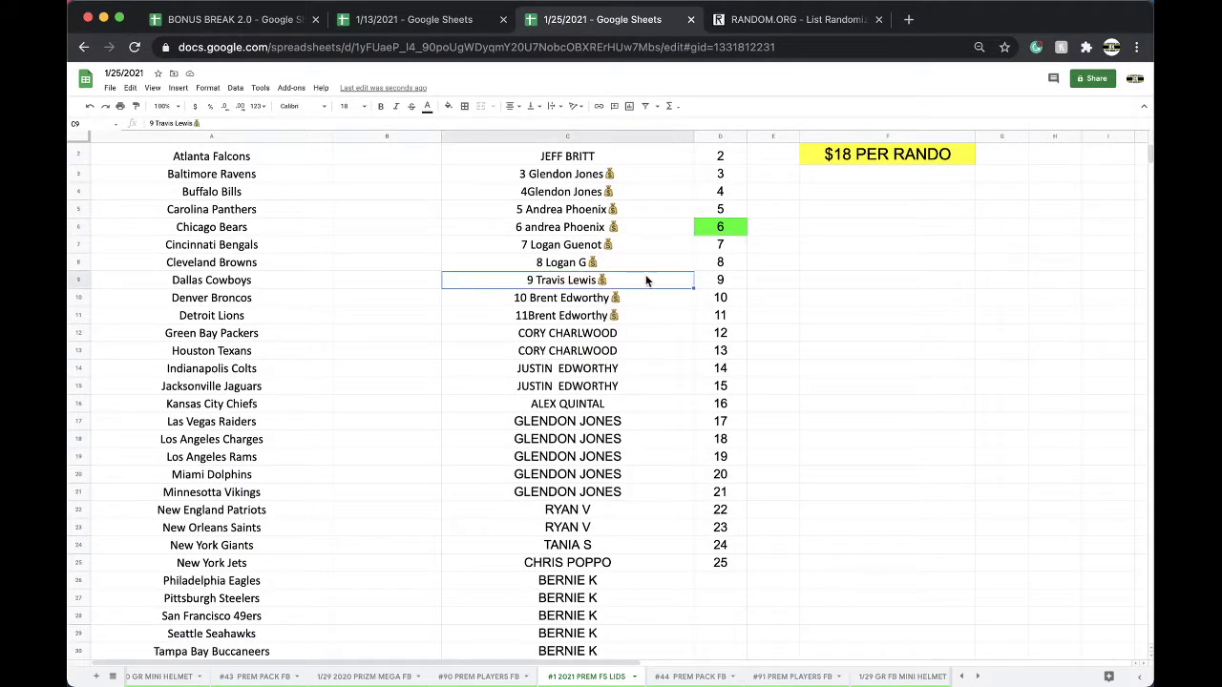
pyautogui.scroll(-1, 637, 297)
pyautogui.scroll(-1, 623, 323)
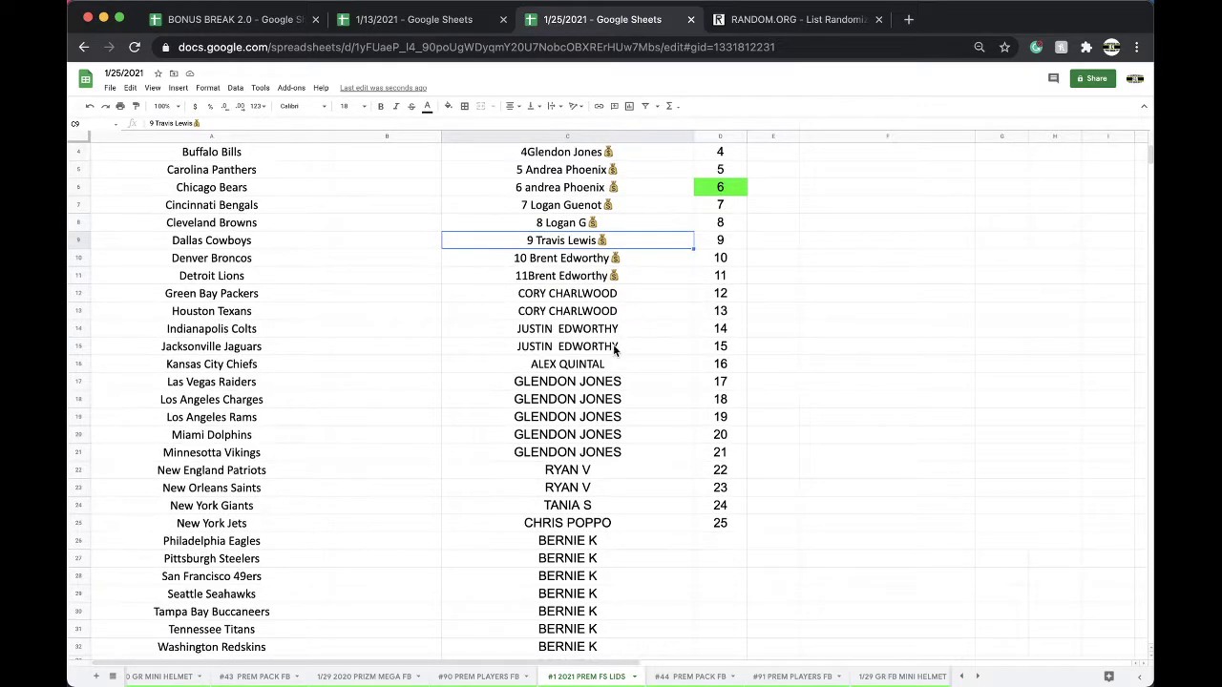
pyautogui.click(613, 363)
pyautogui.scroll(-2, 621, 353)
pyautogui.click(599, 349)
pyautogui.moveTo(599, 349); pyautogui.dragTo(611, 382)
pyautogui.scroll(-2, 614, 337)
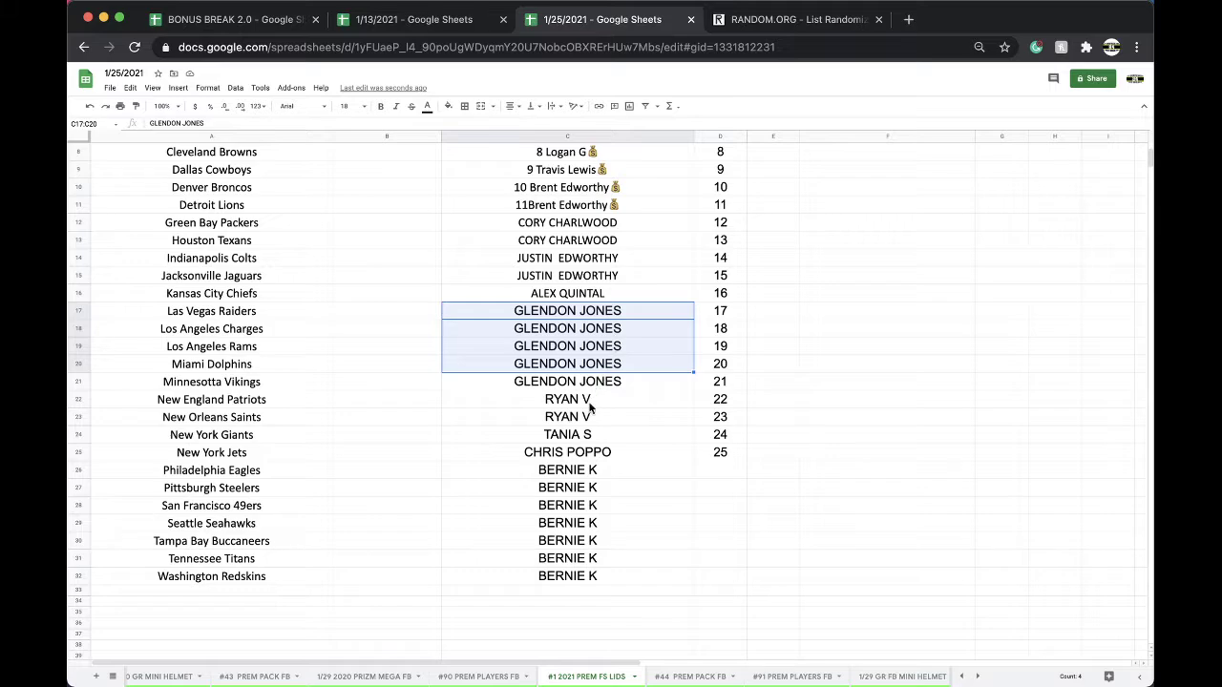
pyautogui.scroll(4, 579, 434)
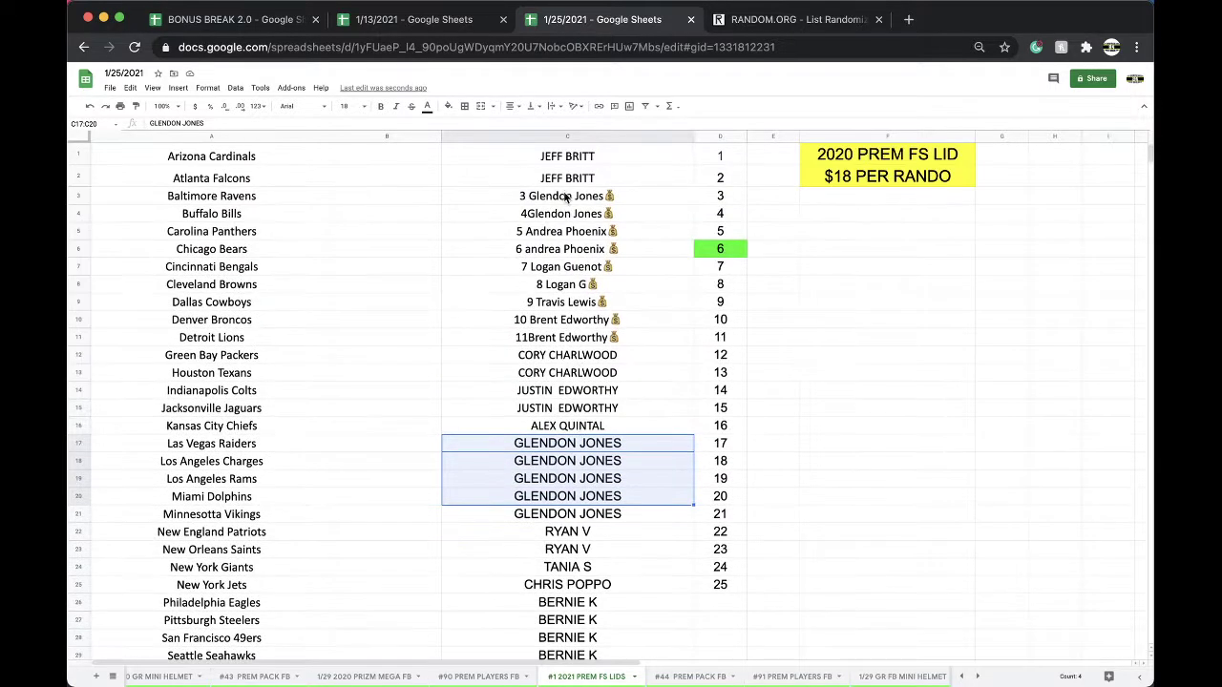
# Step: Copy the participant names from column C into a fresh List Randomizer form on RANDOM.ORG
pyautogui.click(541, 136)
pyautogui.hotkey('ctrl', 'c')
pyautogui.click(761, 32)
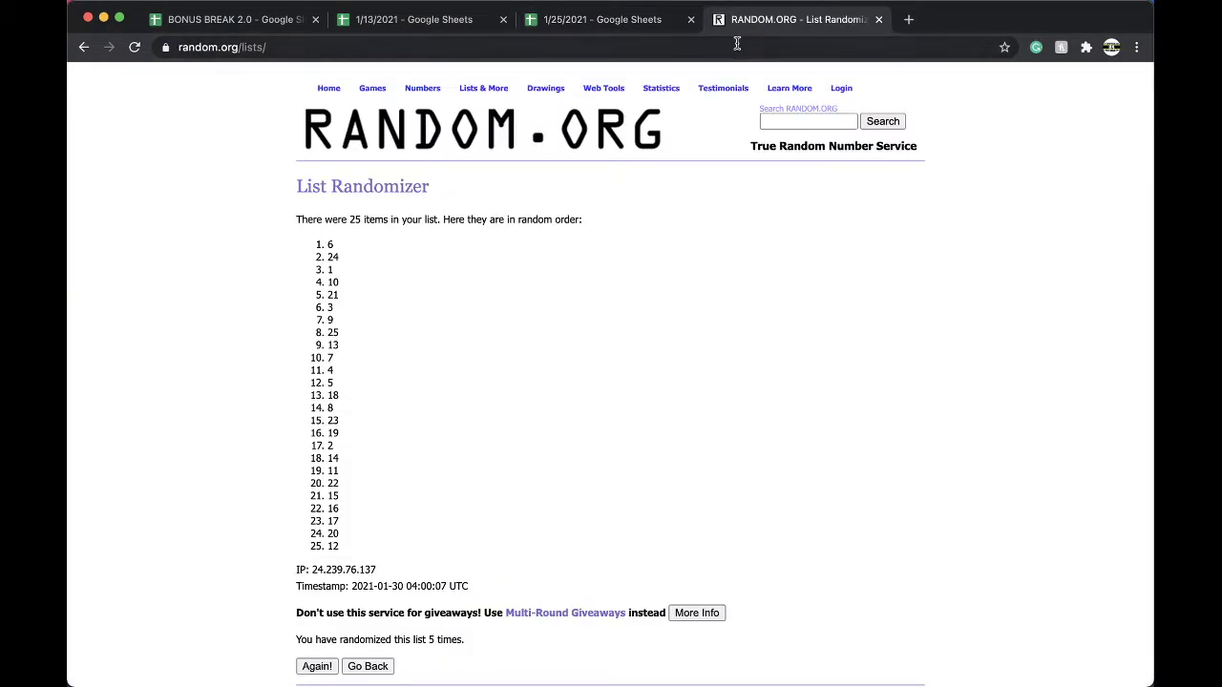
pyautogui.click(739, 44)
pyautogui.press('Return')
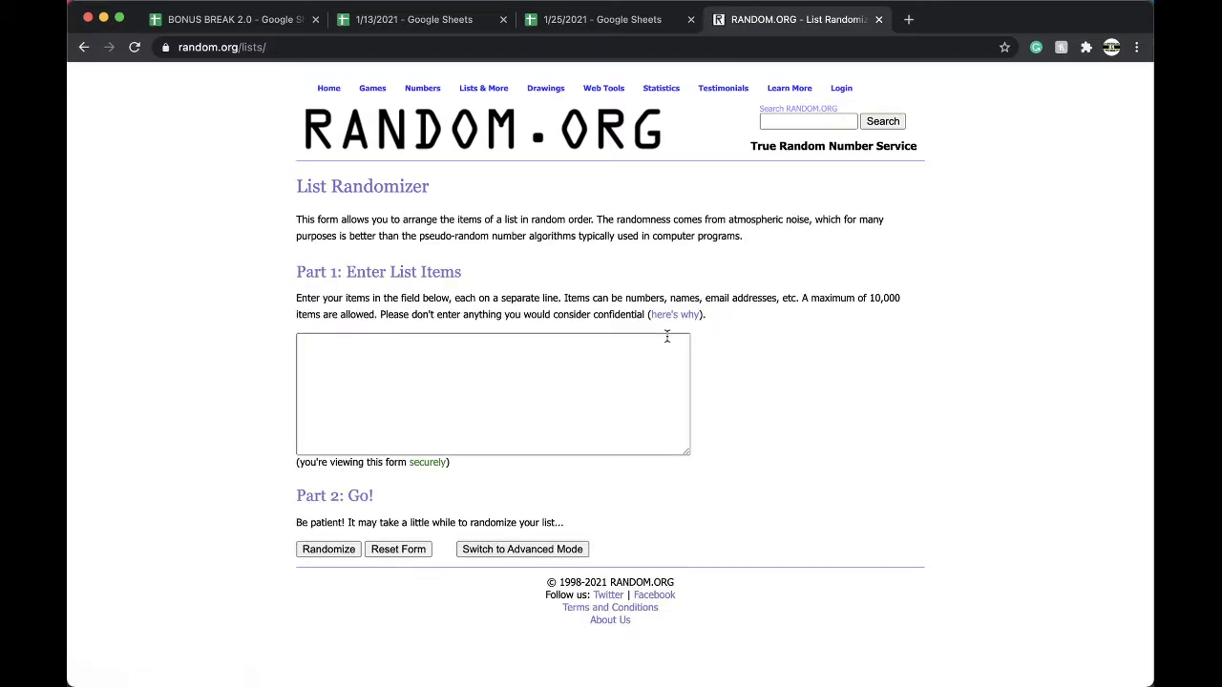
pyautogui.click(584, 360)
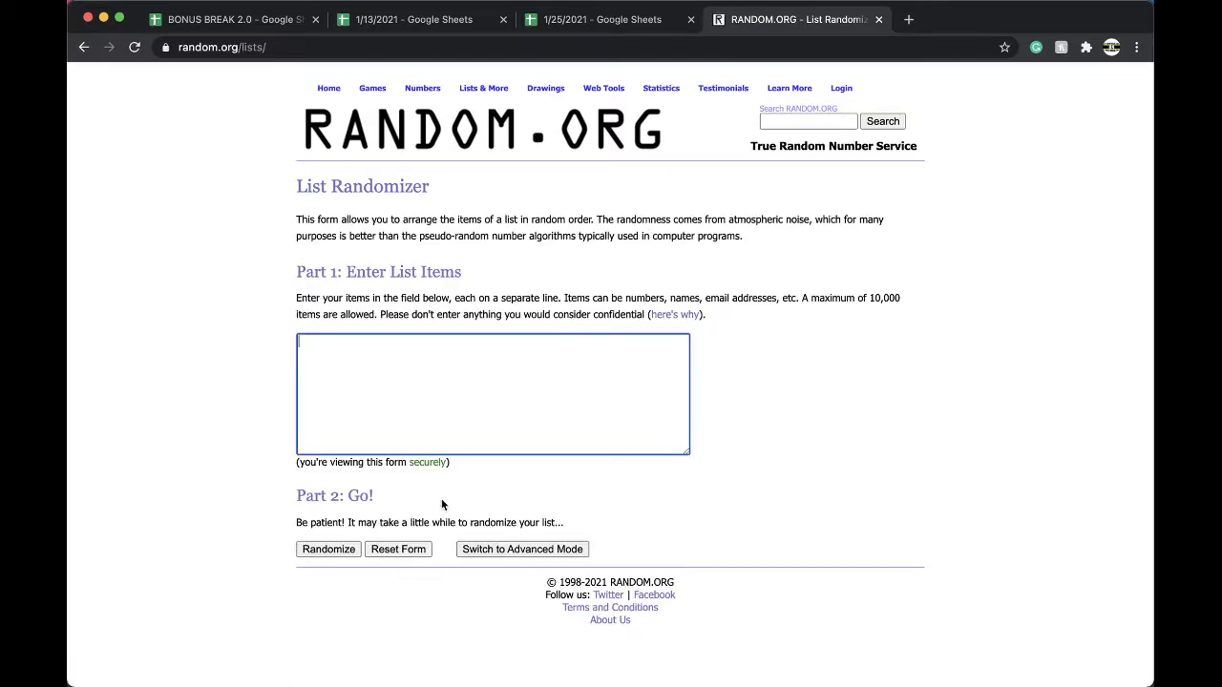
# Step: Randomize the list of participant names five times
pyautogui.click(334, 549)
pyautogui.scroll(-3, 328, 594)
pyautogui.click(325, 590)
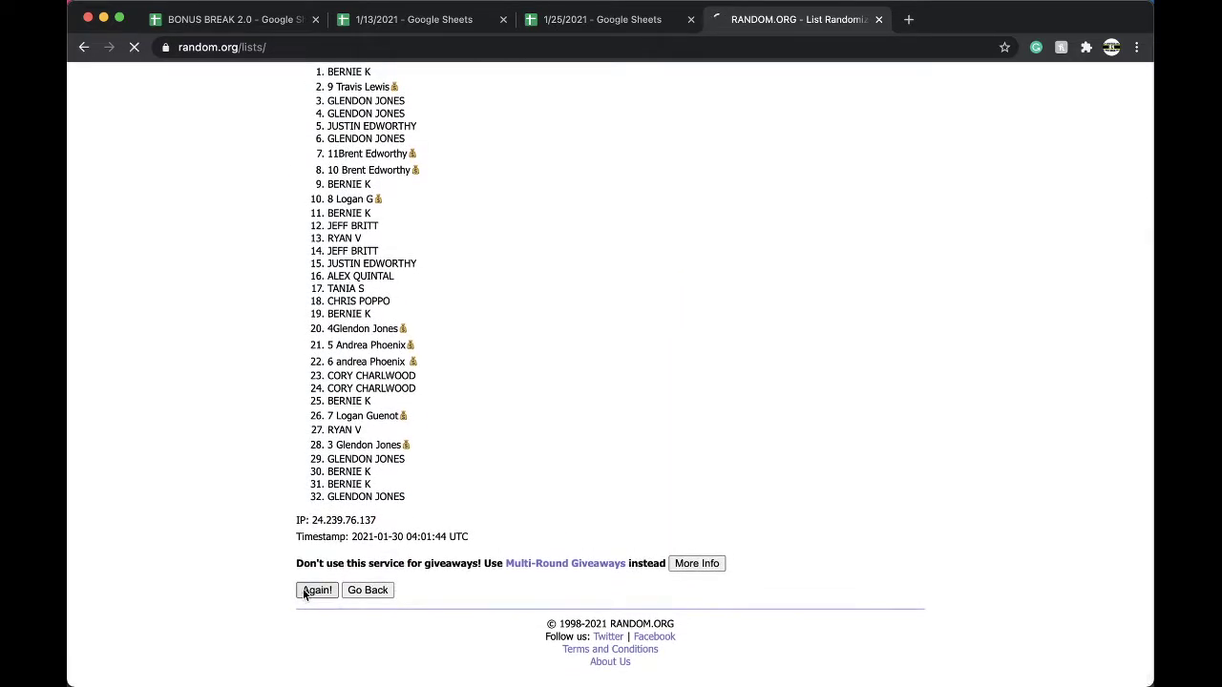
pyautogui.scroll(-5, 317, 593)
pyautogui.click(317, 591)
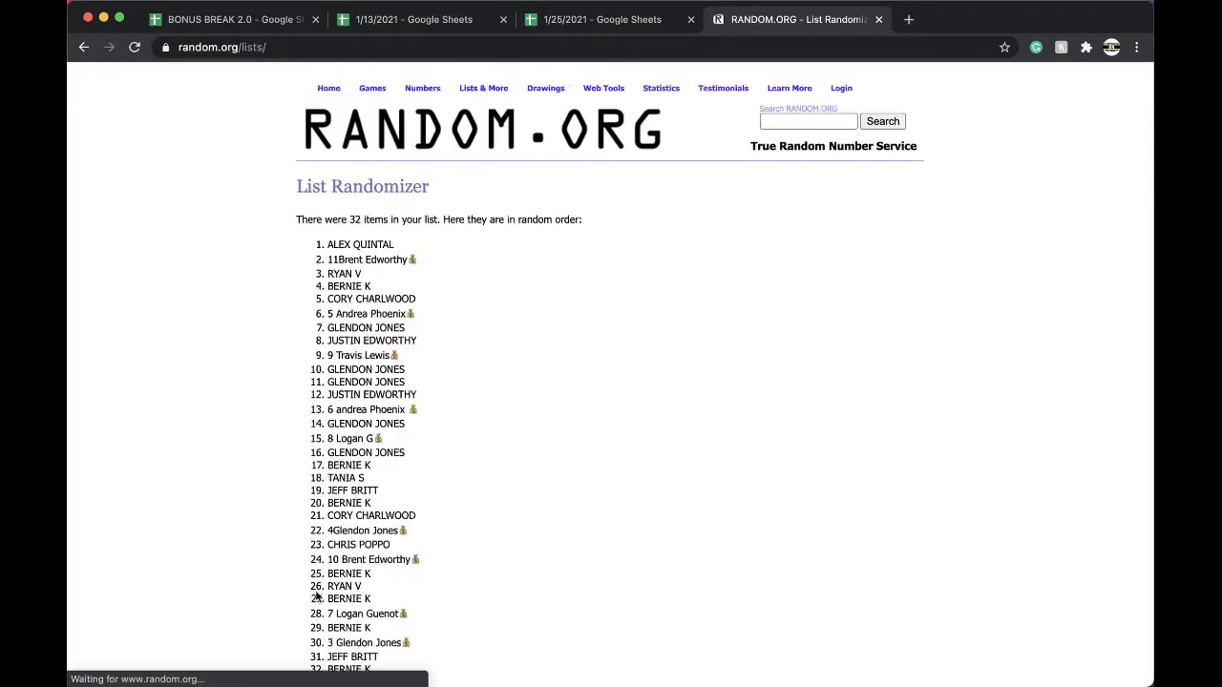
pyautogui.scroll(-5, 316, 592)
pyautogui.click(315, 590)
pyautogui.scroll(-5, 316, 595)
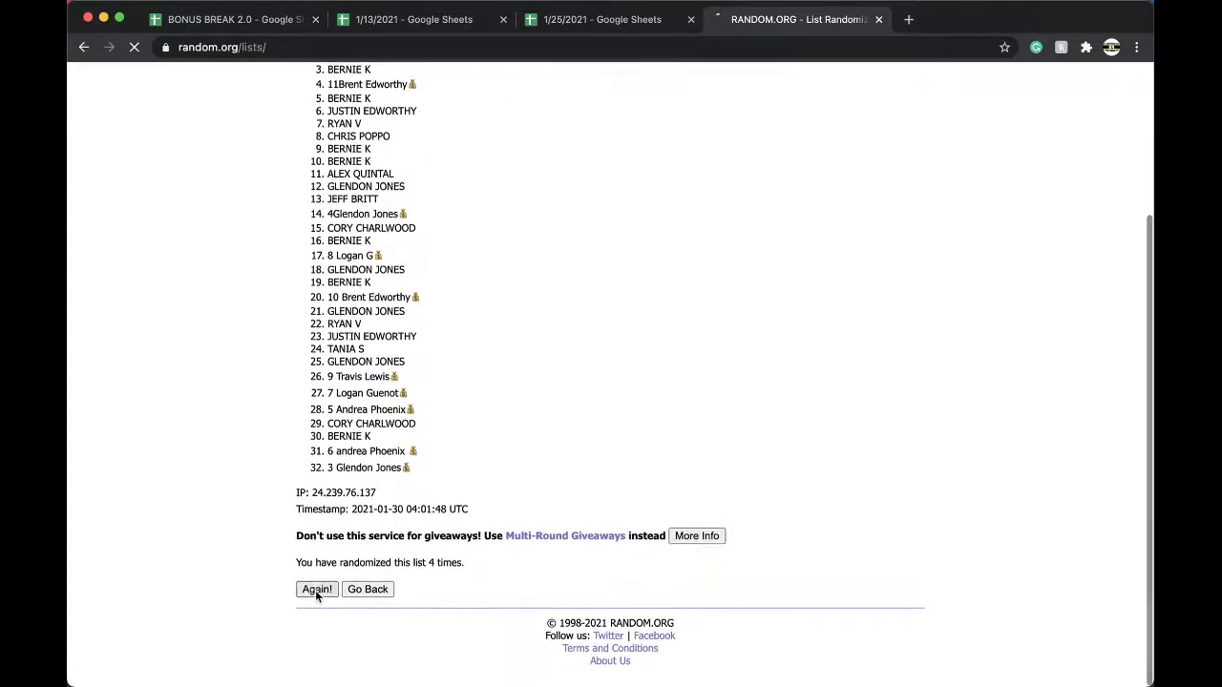
pyautogui.click(316, 590)
# Step: Copy the randomized names into column B of the spreadsheet starting at B1 and set their font size to 18
pyautogui.moveTo(328, 247); pyautogui.dragTo(411, 498)
pyautogui.press('super+c')
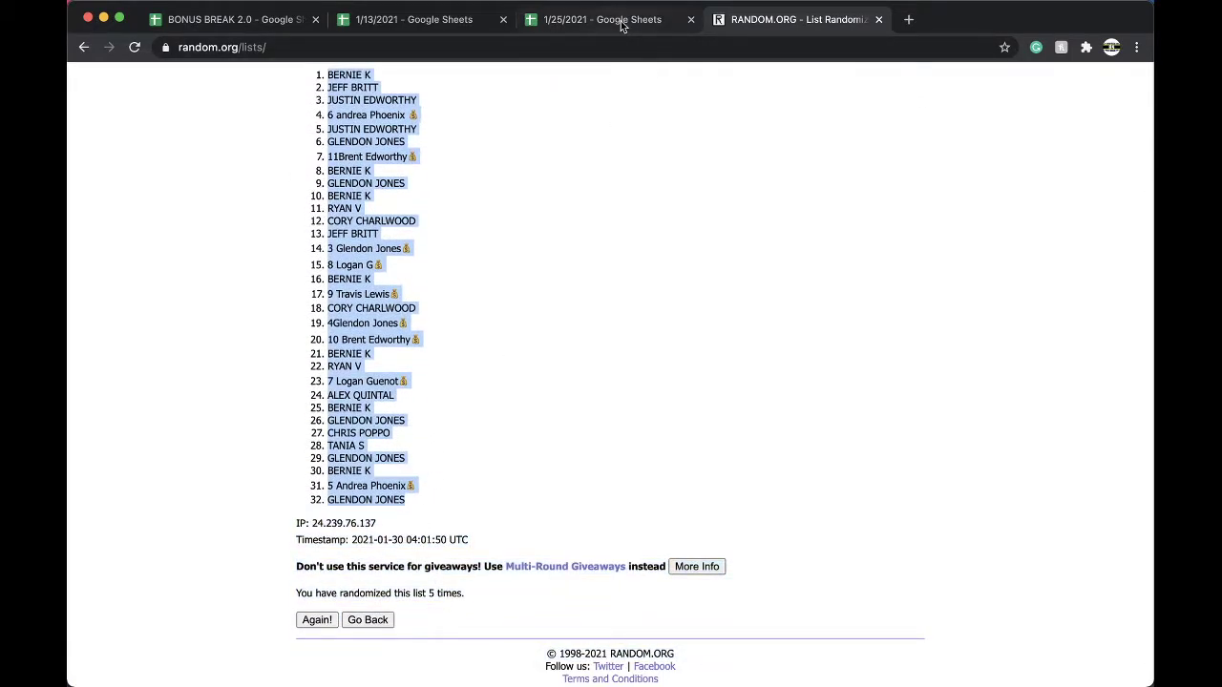
pyautogui.click(601, 19)
pyautogui.click(394, 154)
pyautogui.press('super+v')
pyautogui.click(348, 109)
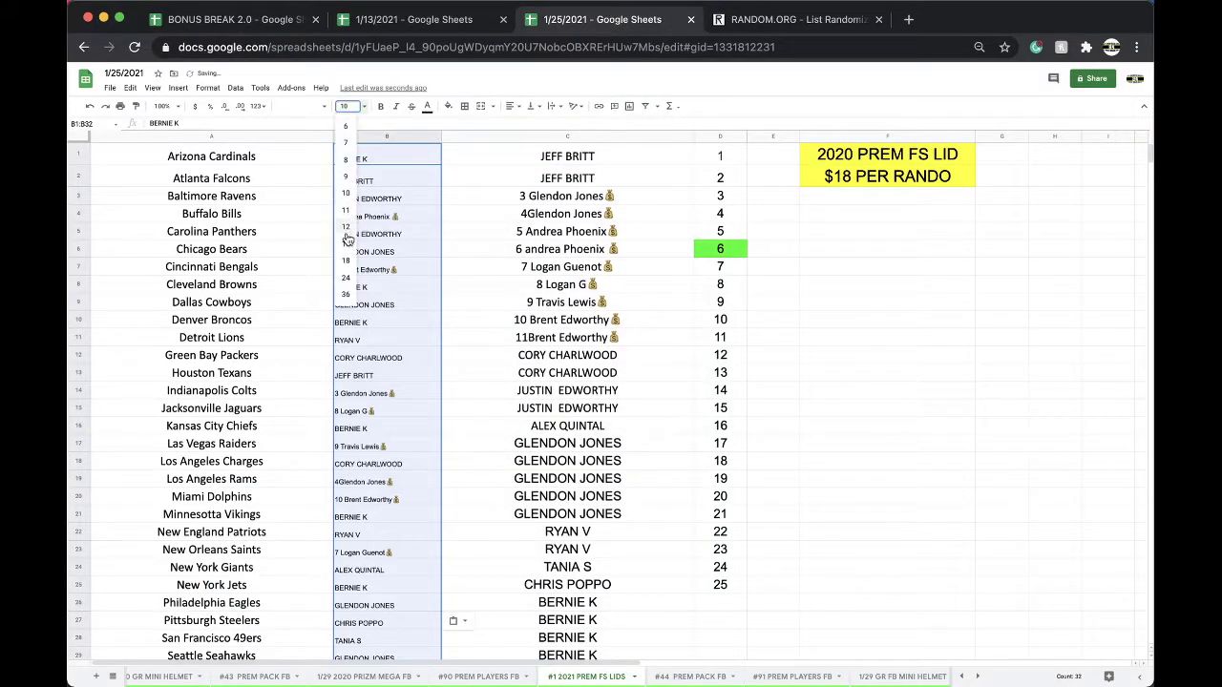
pyautogui.click(347, 261)
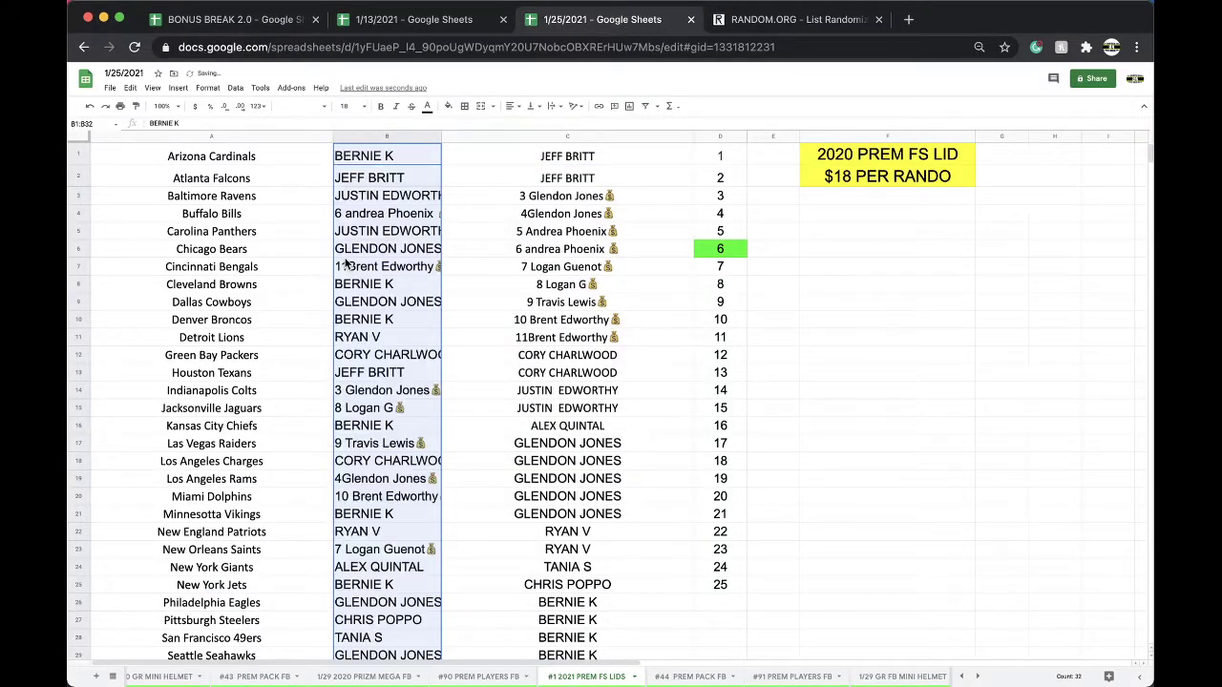
# Step: Sort the sheet by column B from A to Z
pyautogui.click(234, 87)
pyautogui.click(277, 96)
pyautogui.press('Up')
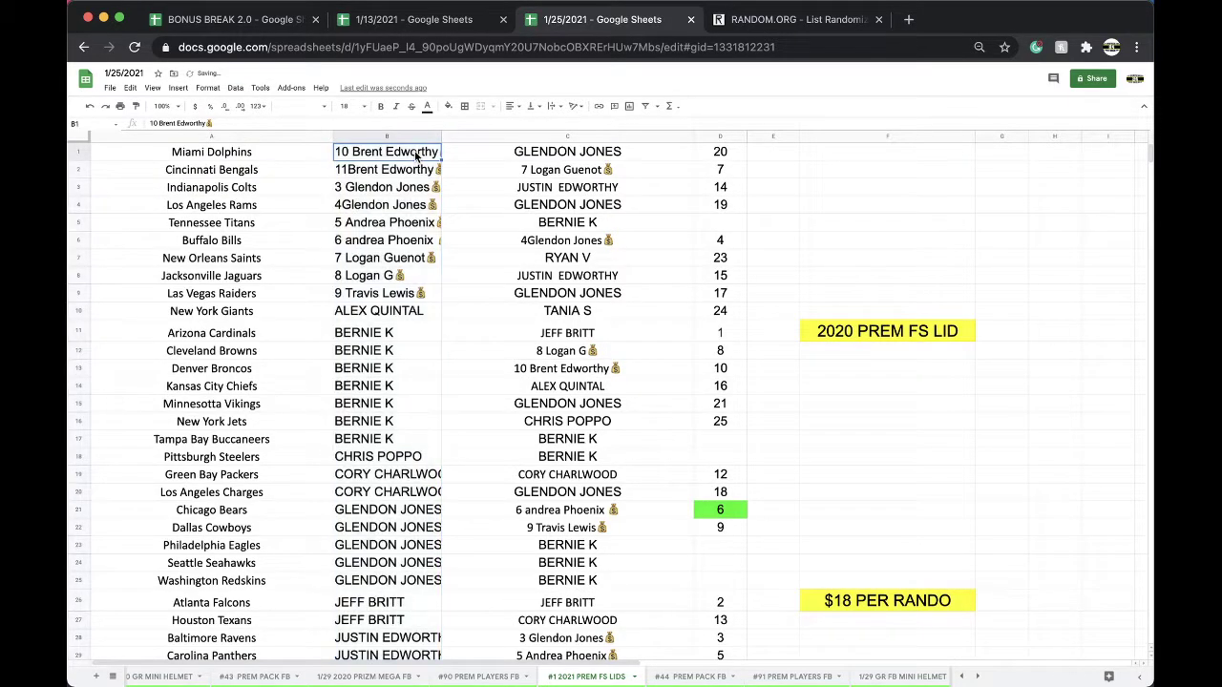
# Step: Read through the team assignments in column B from row 2 to row 9
pyautogui.press('Down')
pyautogui.press('Down')
pyautogui.press('Down')
pyautogui.press('Down')
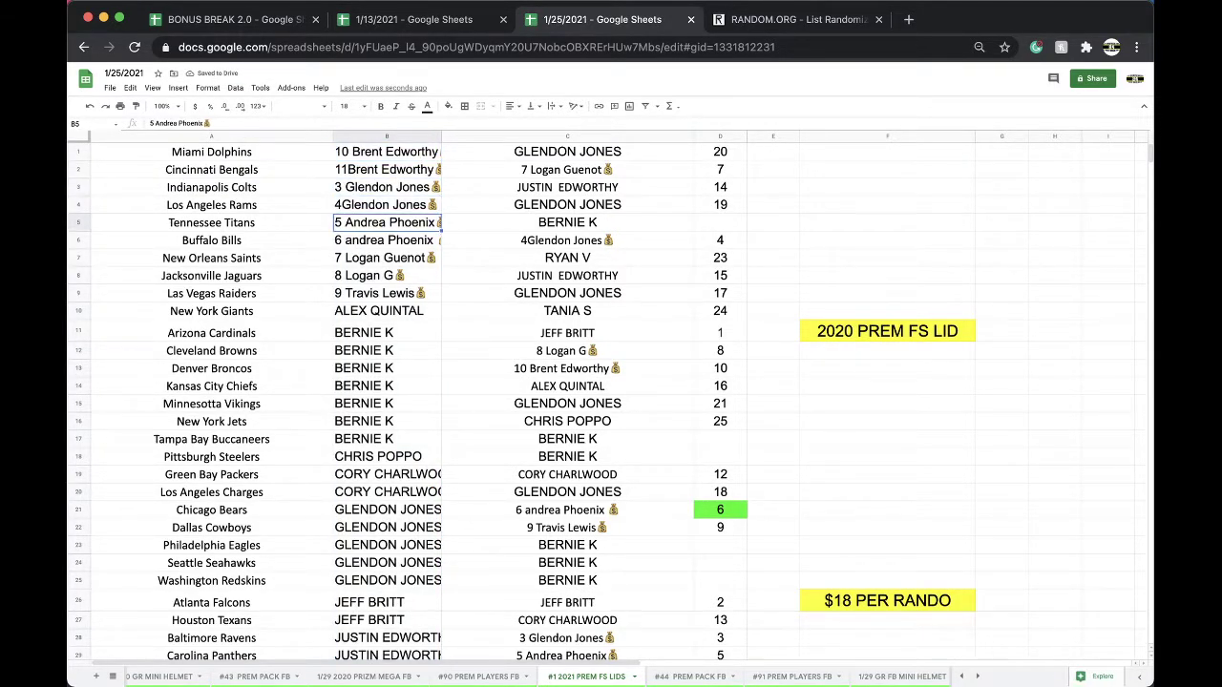
pyautogui.press('Down')
pyautogui.press('Down')
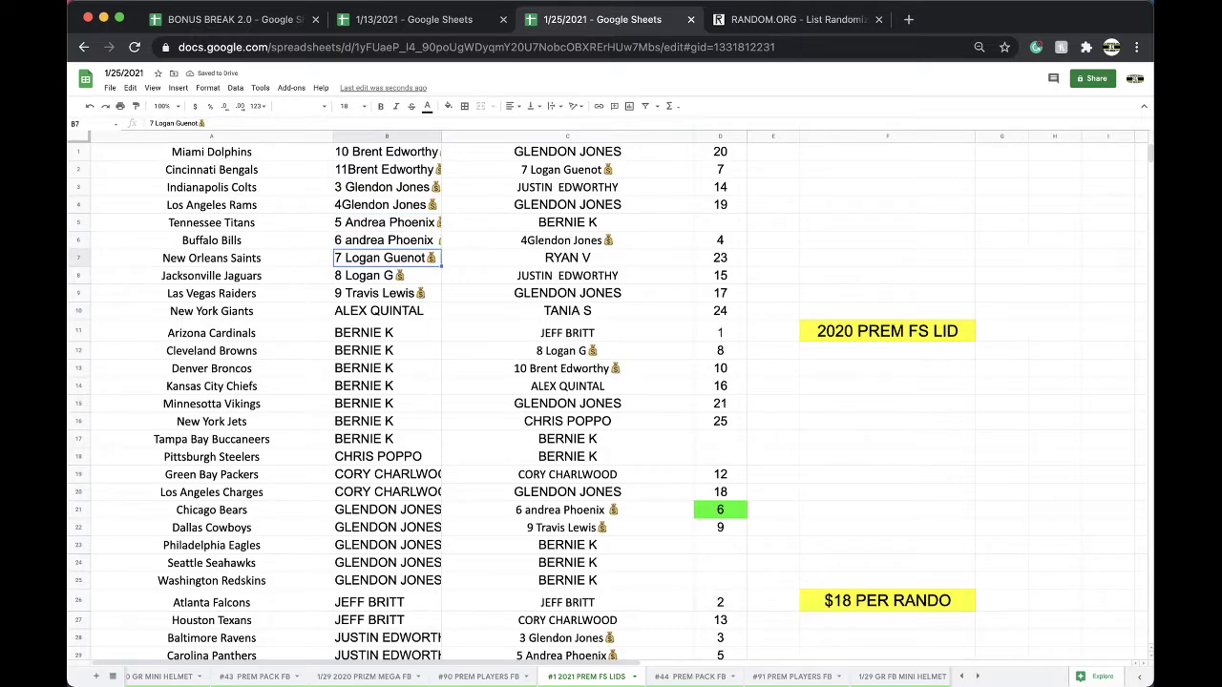
pyautogui.press('Down')
pyautogui.press('Down')
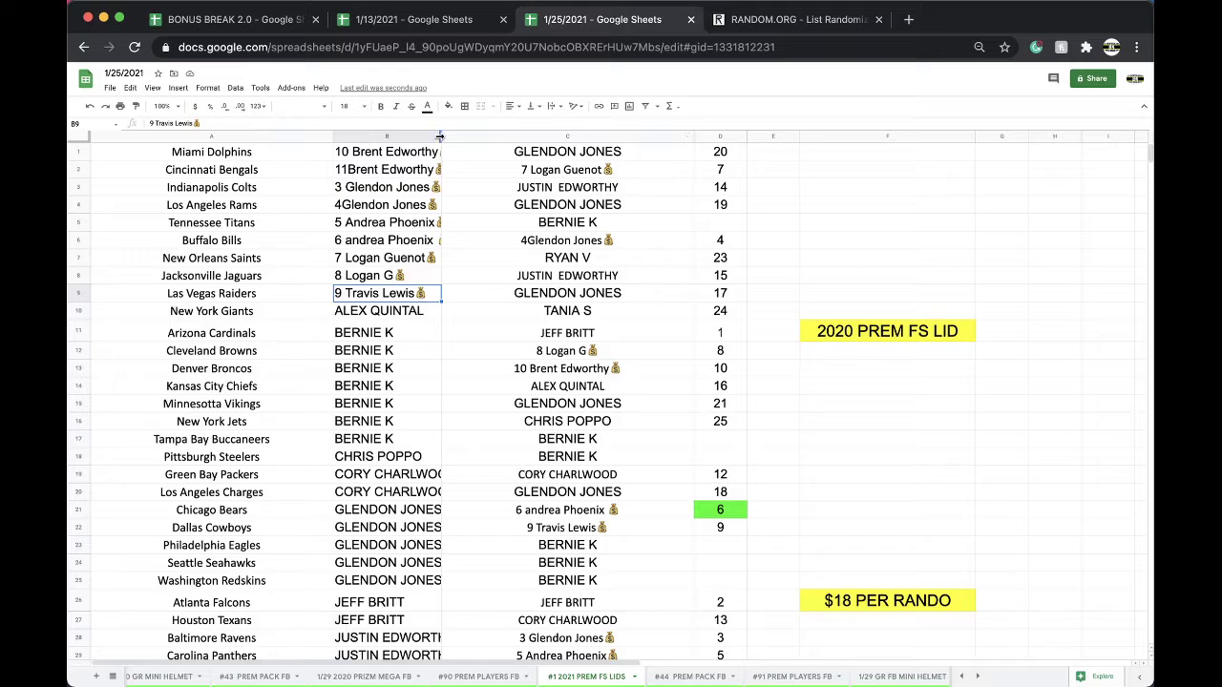
# Step: Widen column B so the full names fit, and select the entry beside New York Giants
pyautogui.moveTo(440, 139); pyautogui.dragTo(459, 139)
pyautogui.click(380, 314)
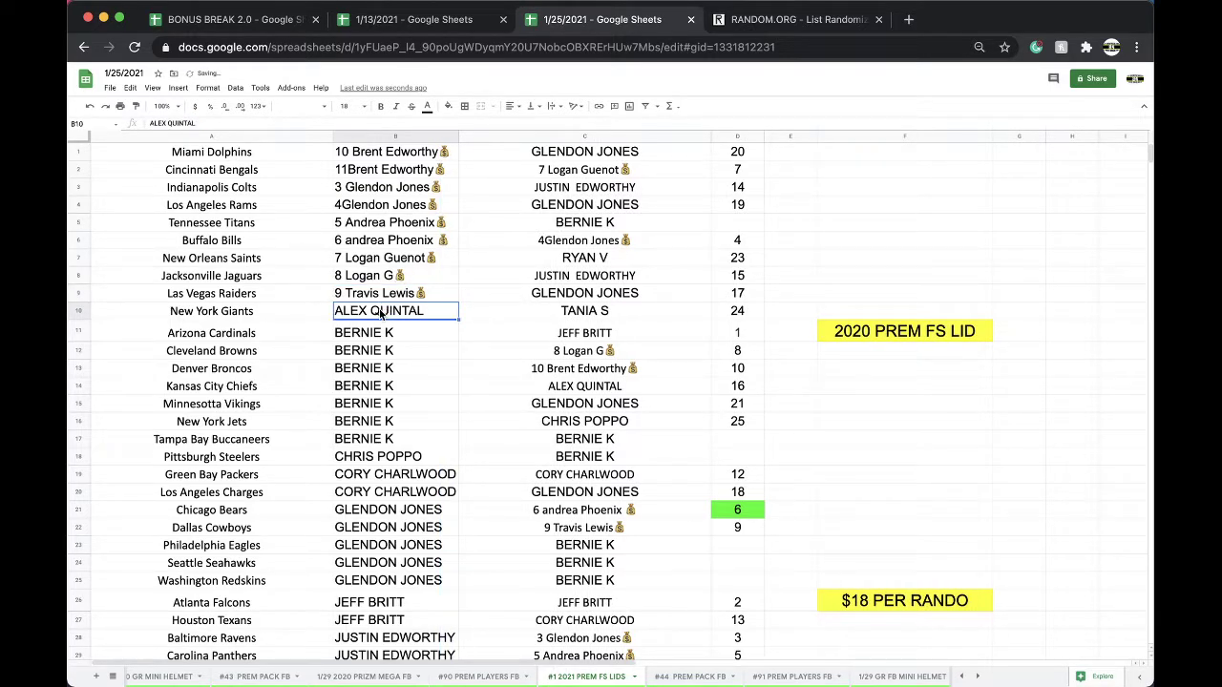
# Step: Read through the remaining team assignments in column B, from Arizona Cardinals down to Detroit Lions
pyautogui.press('Down')
pyautogui.press('Down')
pyautogui.press('Down')
pyautogui.press('Down')
pyautogui.press('Down')
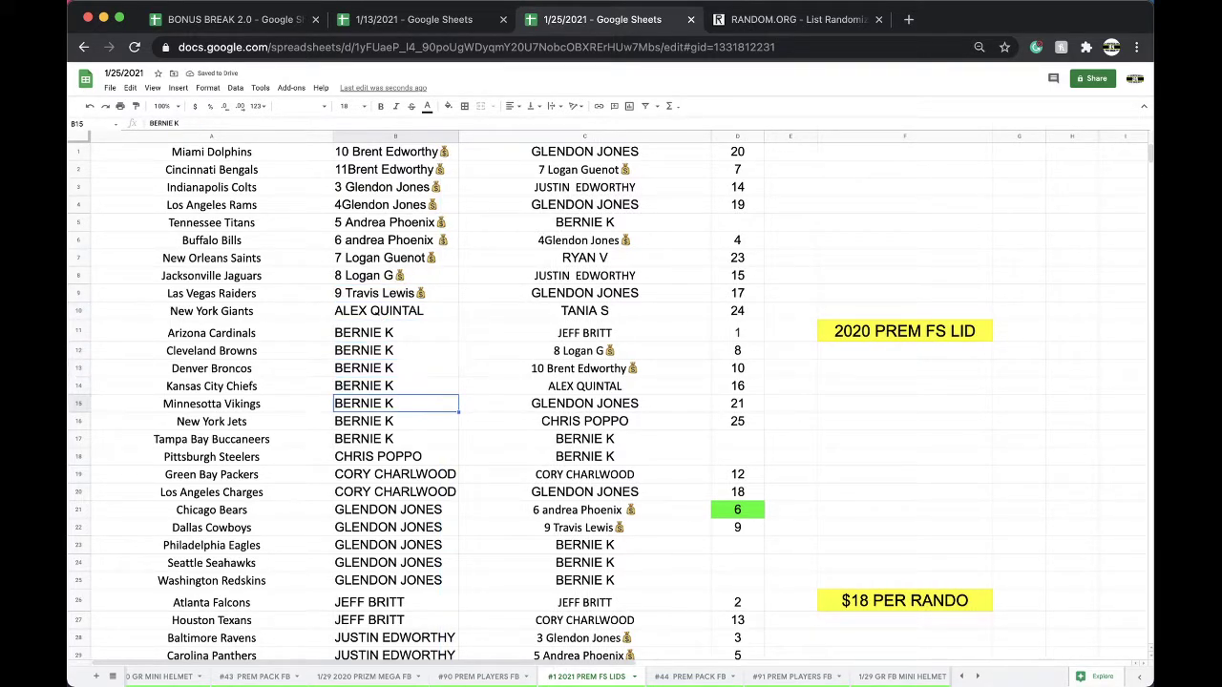
pyautogui.press('Down')
pyautogui.press('Down')
pyautogui.press('Down')
pyautogui.press('Down')
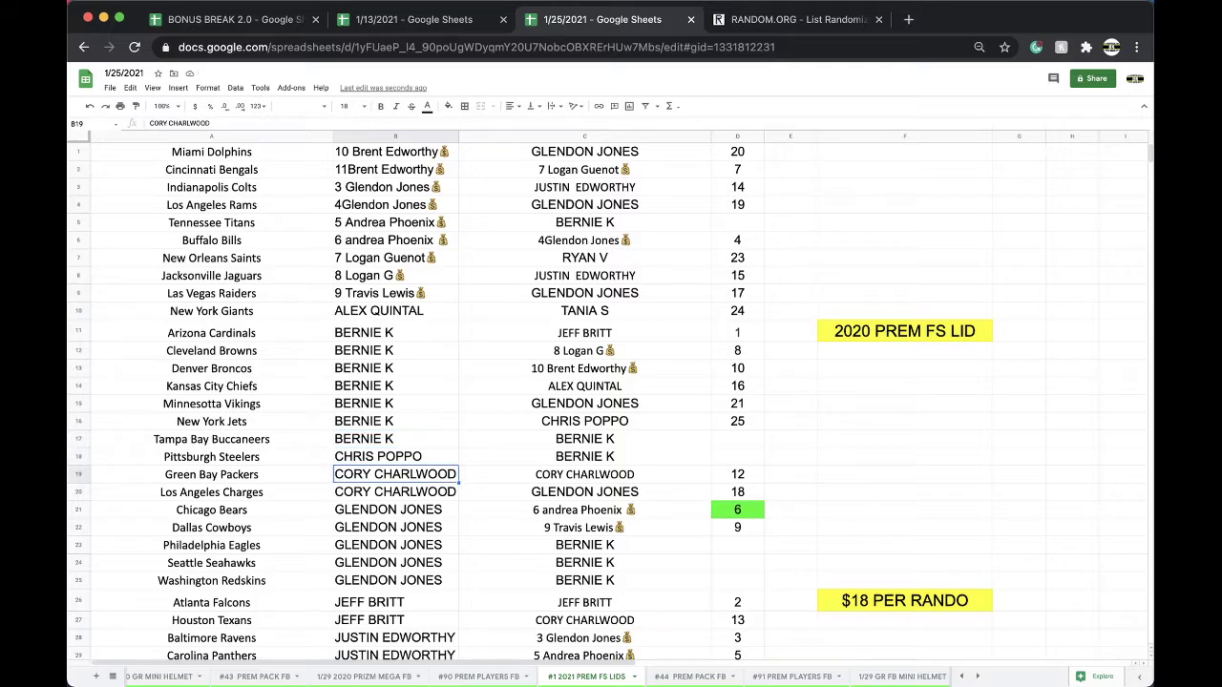
pyautogui.scroll(-3, 539, 404)
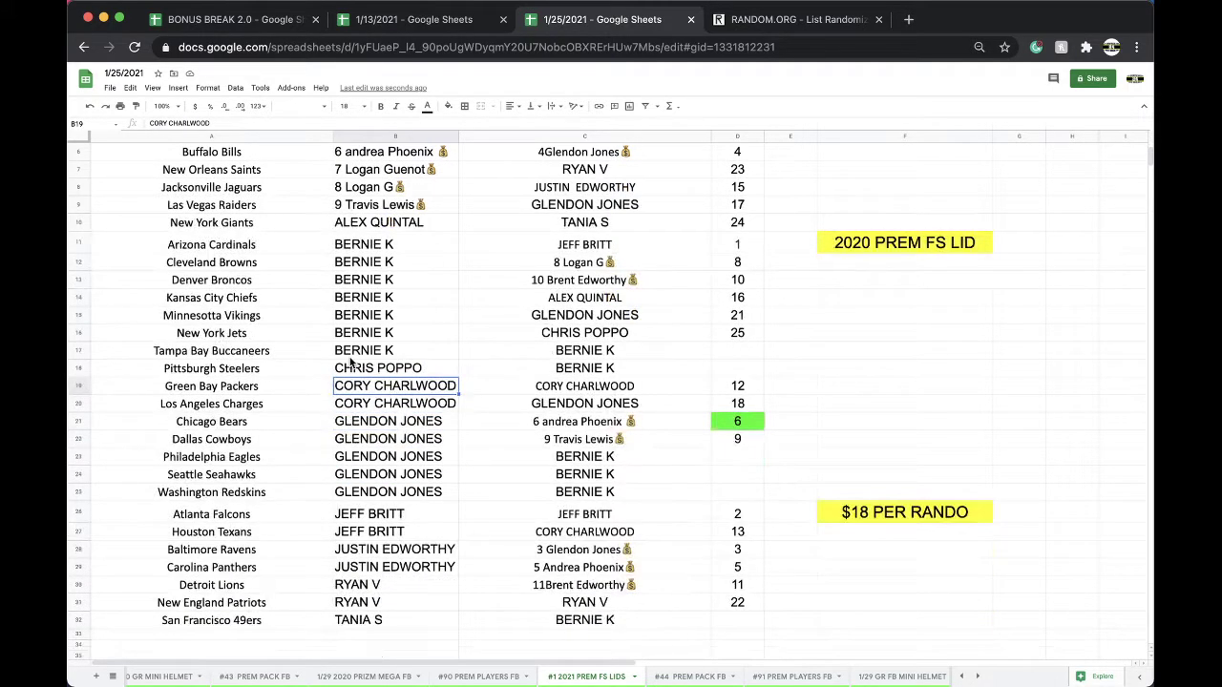
pyautogui.press('Down')
pyautogui.press('Down')
pyautogui.press('Down')
pyautogui.press('Down')
pyautogui.press('Down')
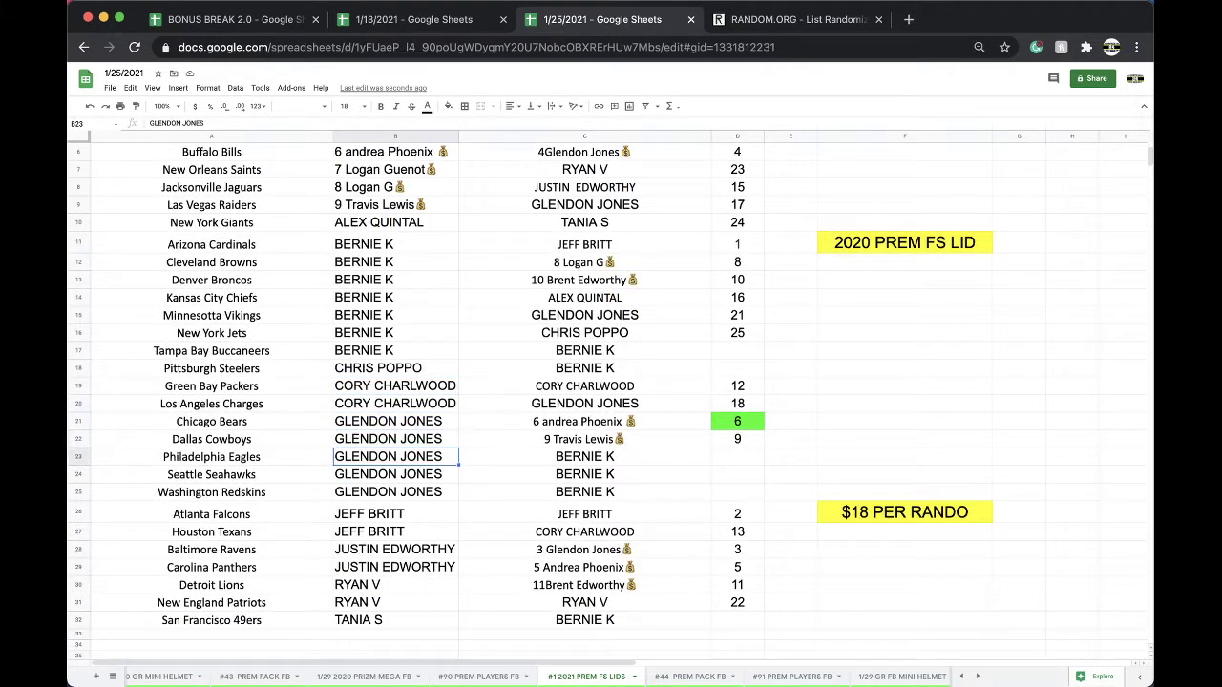
pyautogui.press('Down')
pyautogui.press('Down')
pyautogui.press('Down')
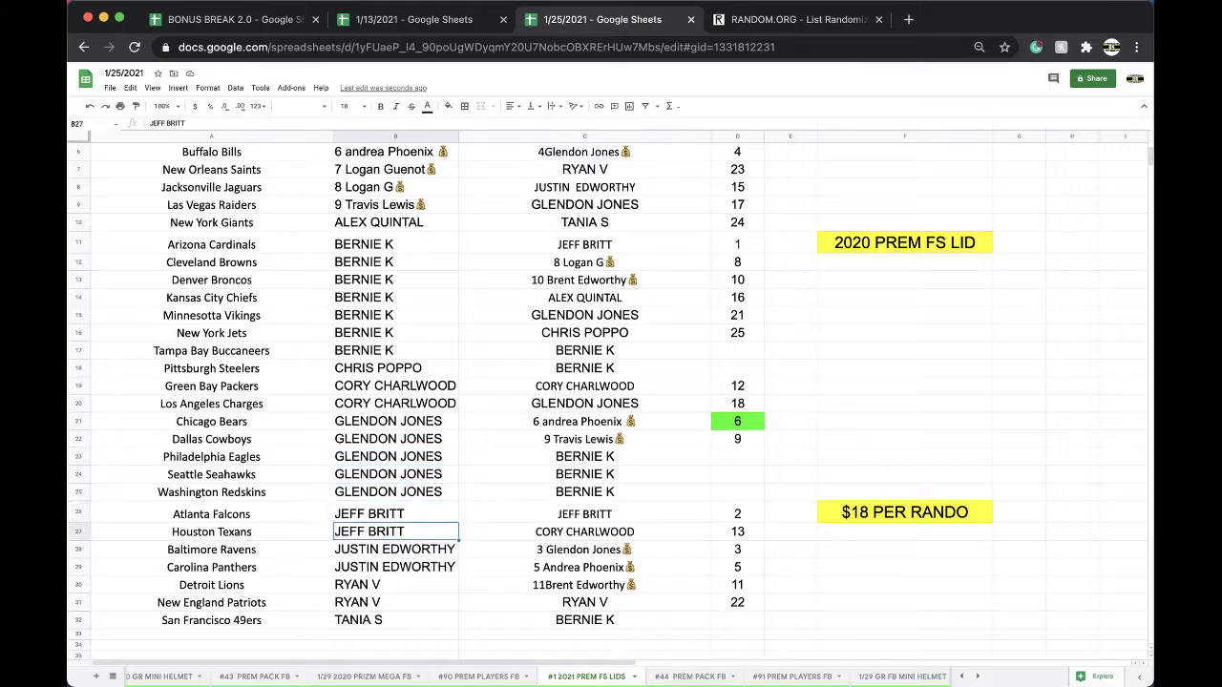
pyautogui.press('Down')
pyautogui.press('Down')
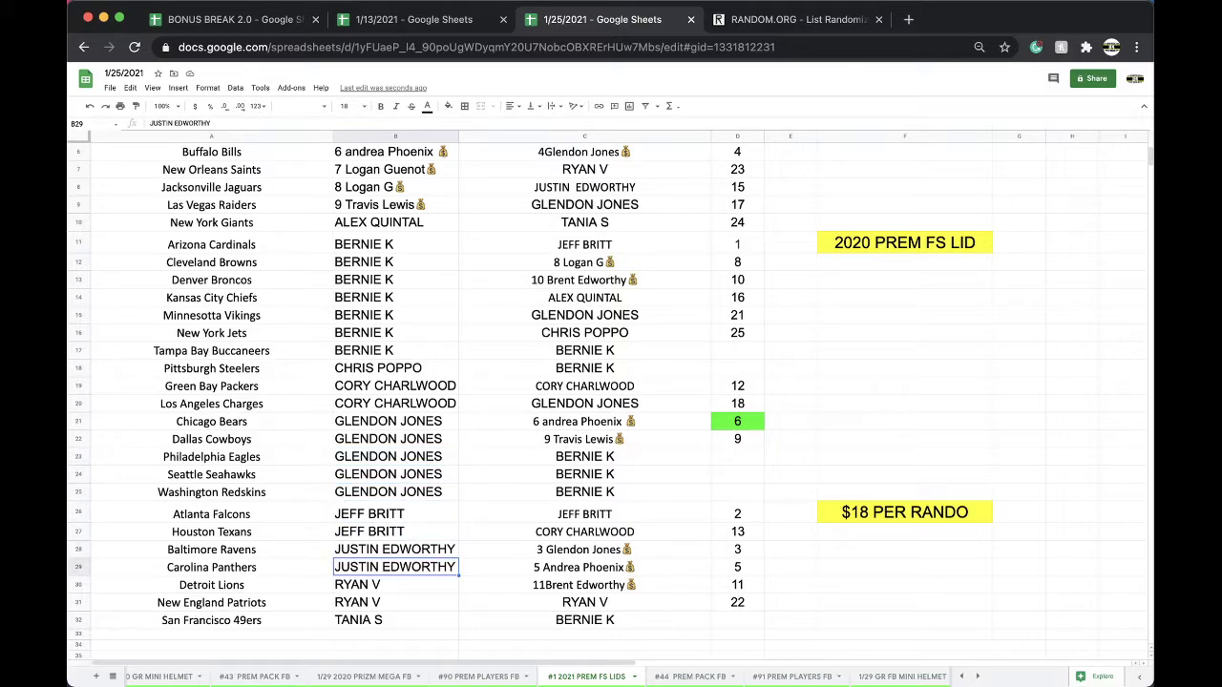
pyautogui.press('Down')
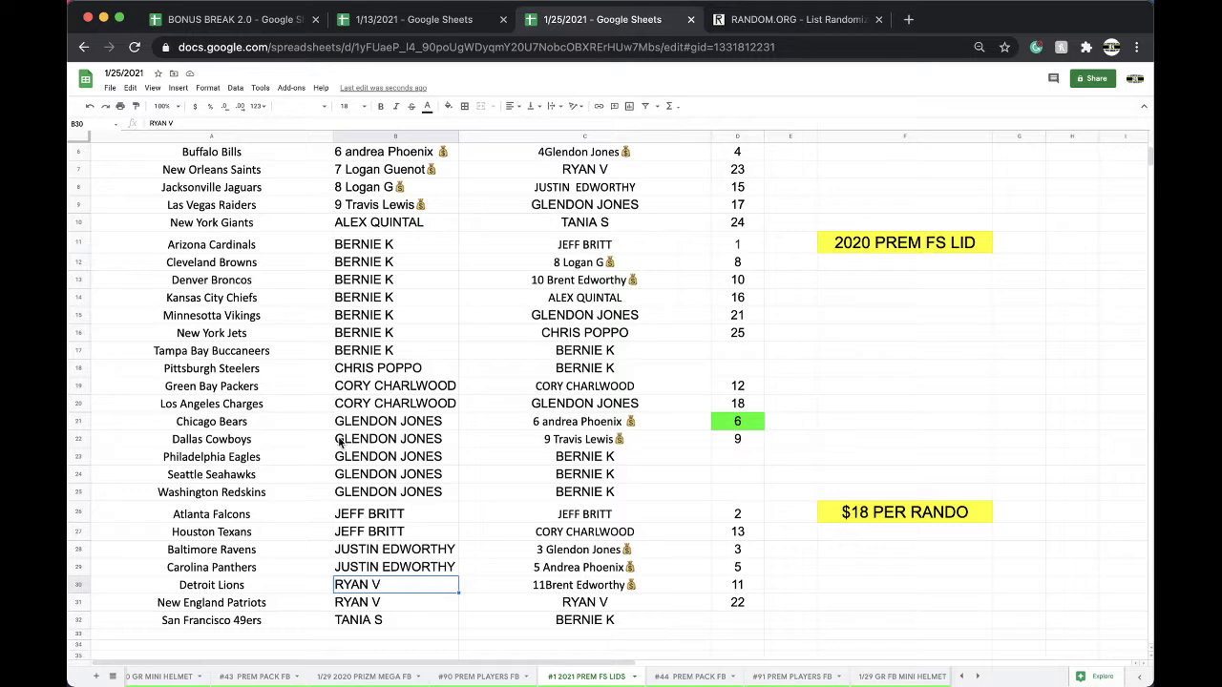
pyautogui.scroll(2, 341, 453)
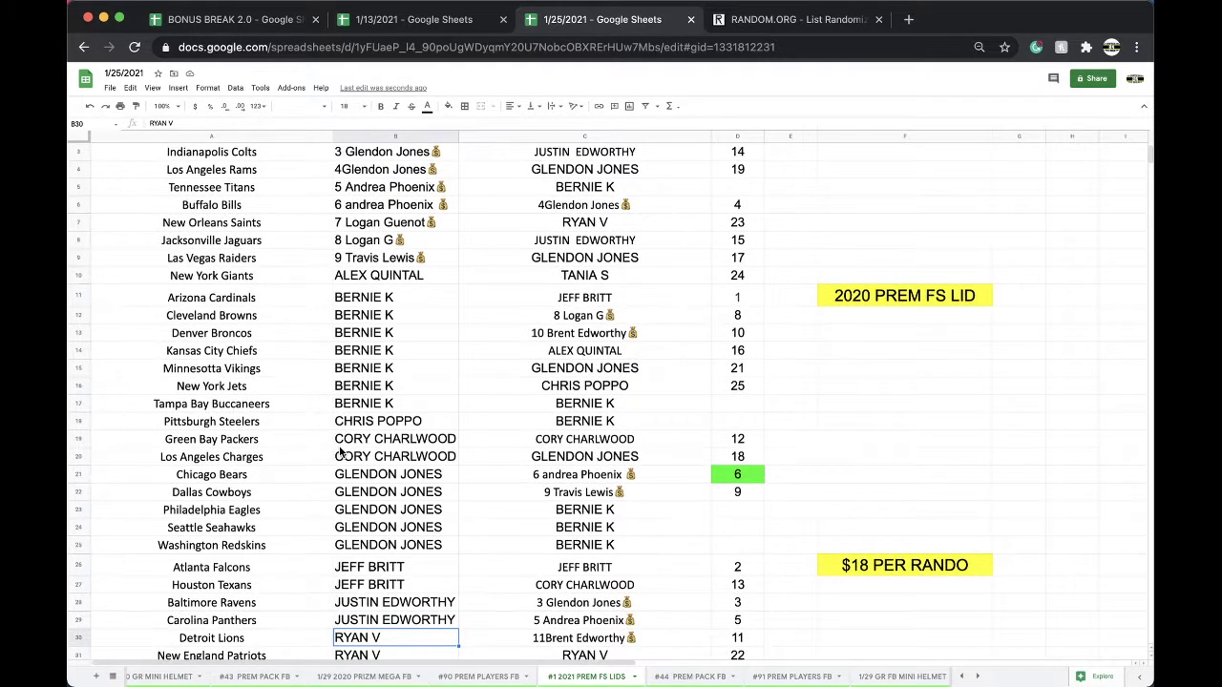